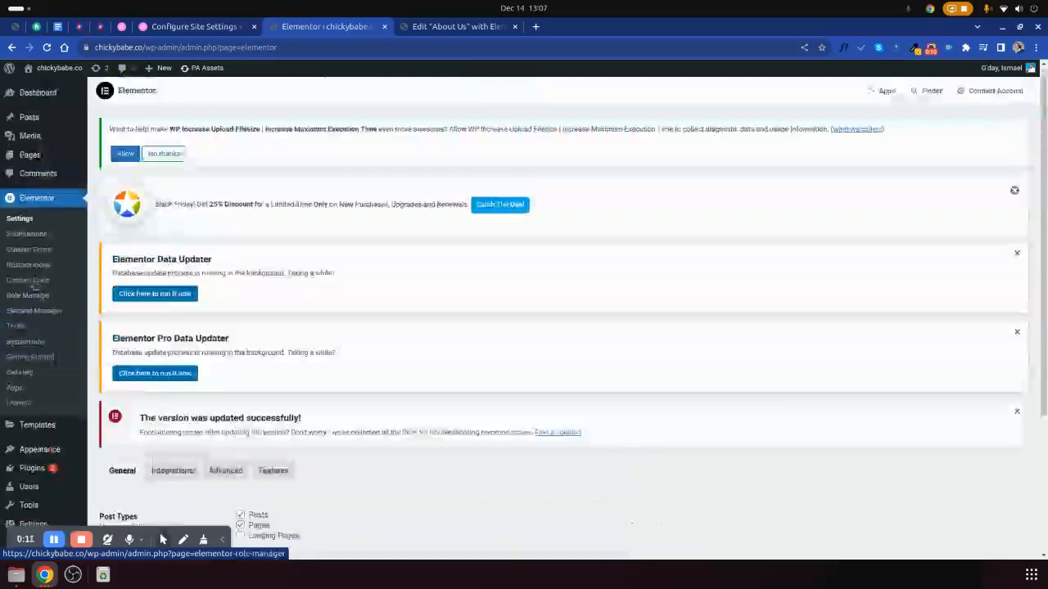
Switch to the "About Us" page in the Elementor editor and open the Site Settings.
click(422, 27)
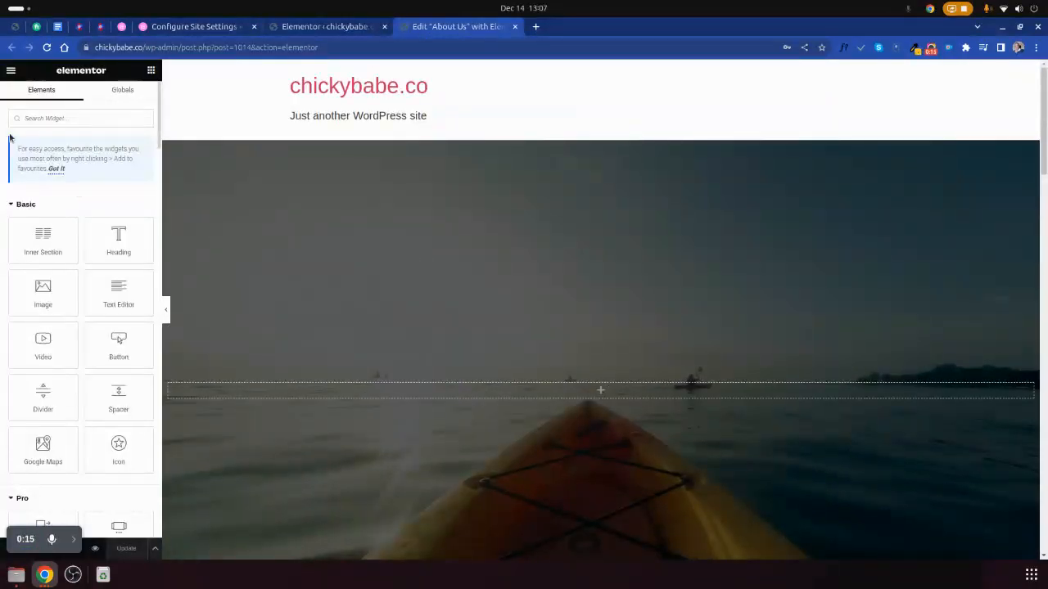
click(12, 72)
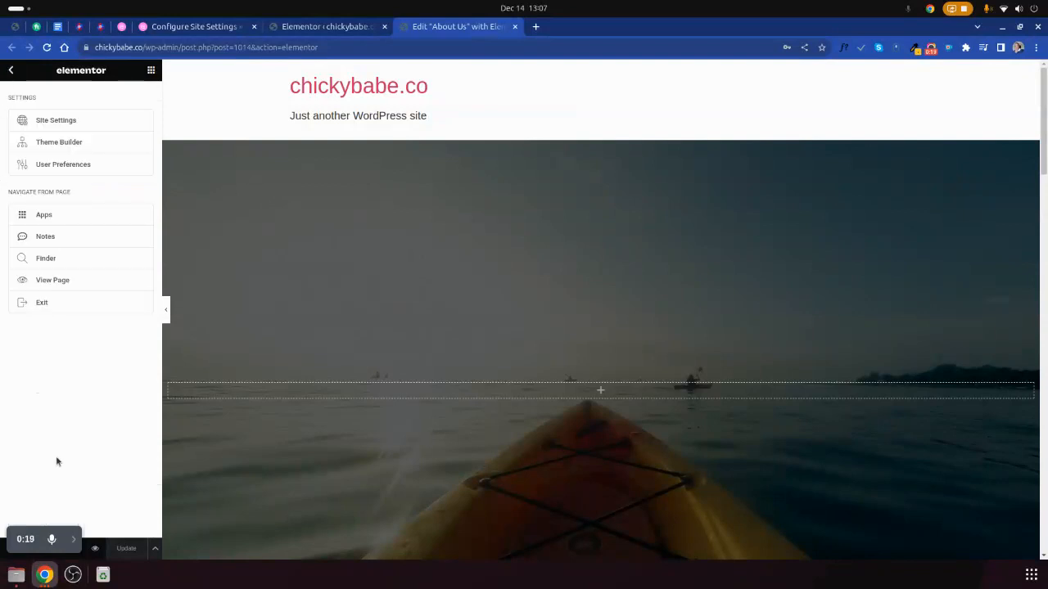
drag(11, 541, 11, 464)
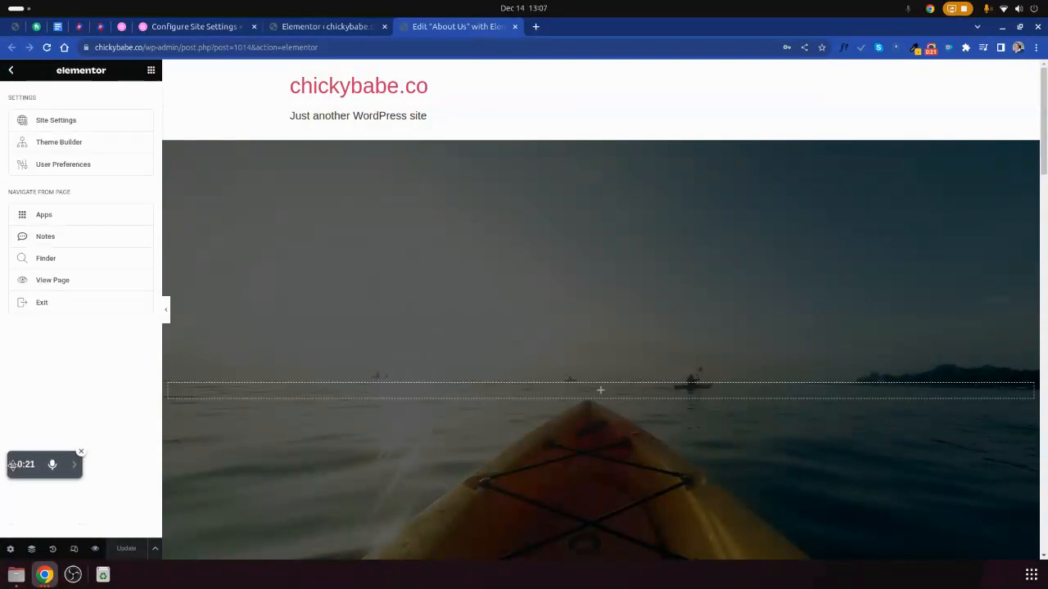
click(10, 549)
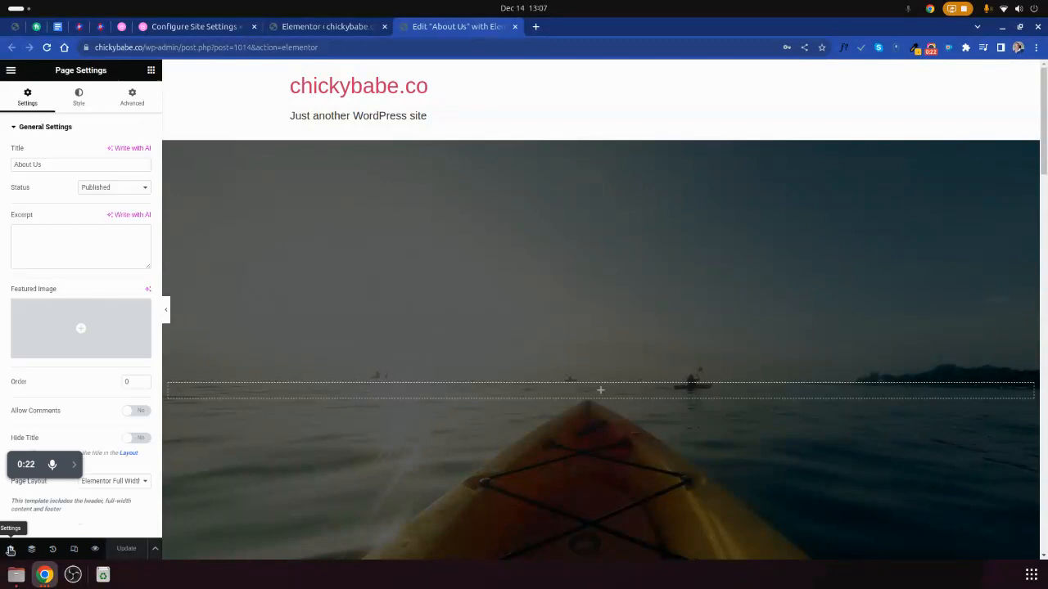
click(12, 72)
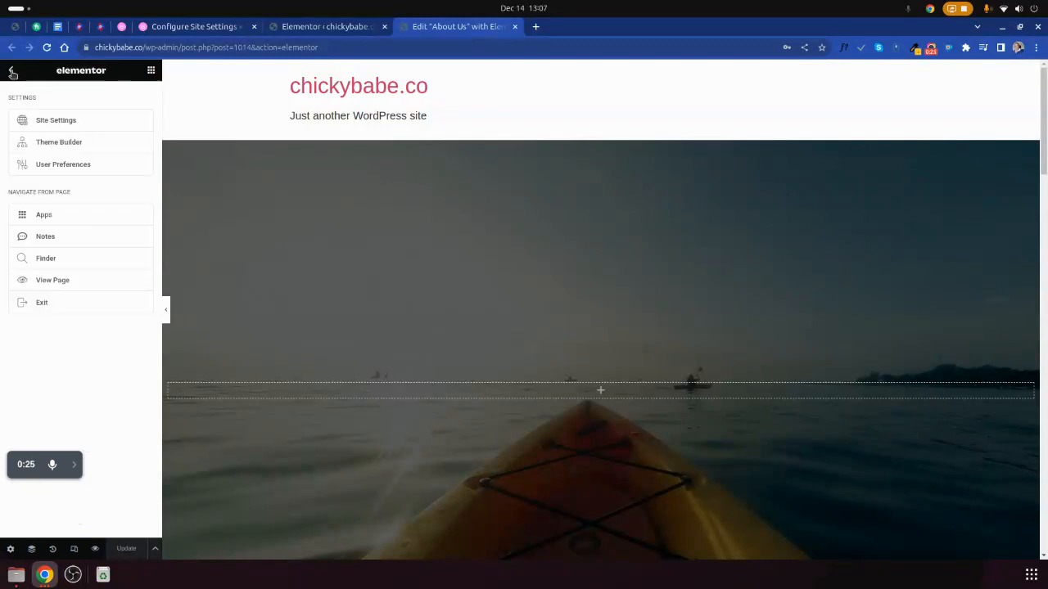
click(56, 121)
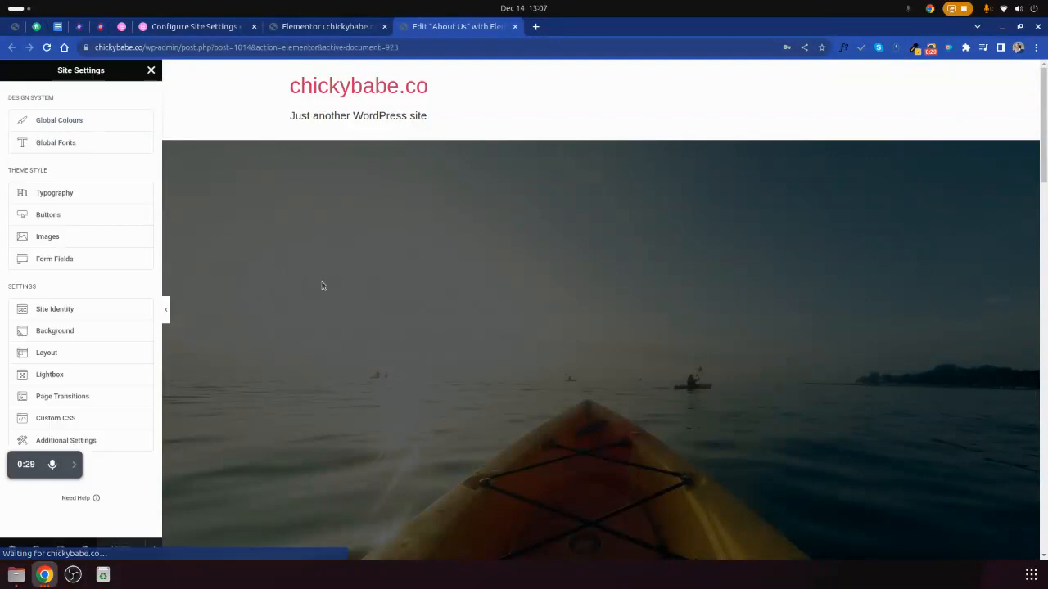
Open the Global Colours settings and review the Primary, Secondary, Text and Accent system colours.
scroll(289, 284, down, 7)
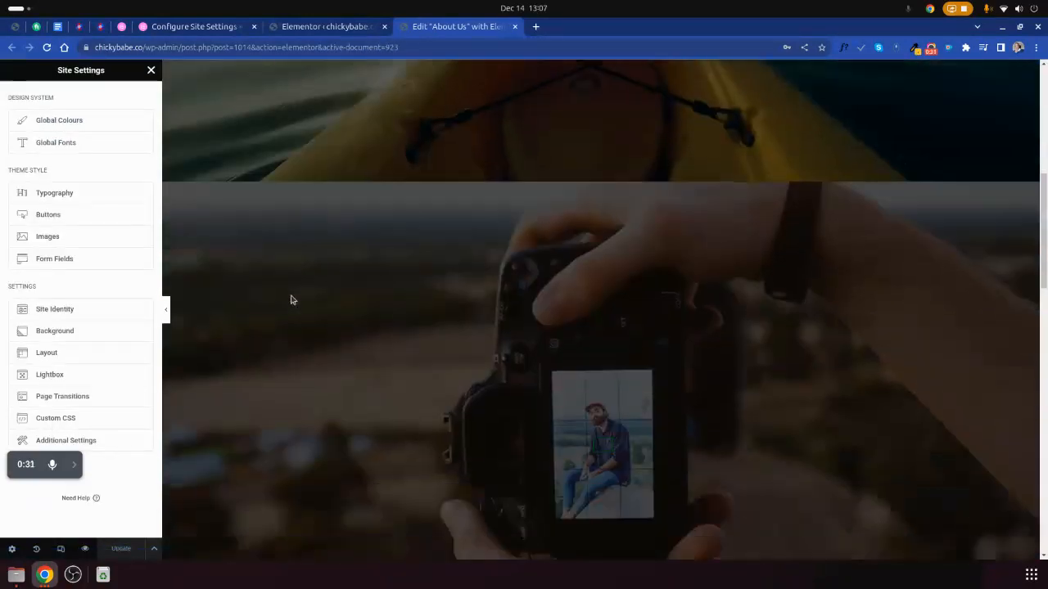
scroll(292, 299, up, 4)
drag(8, 456, 6, 487)
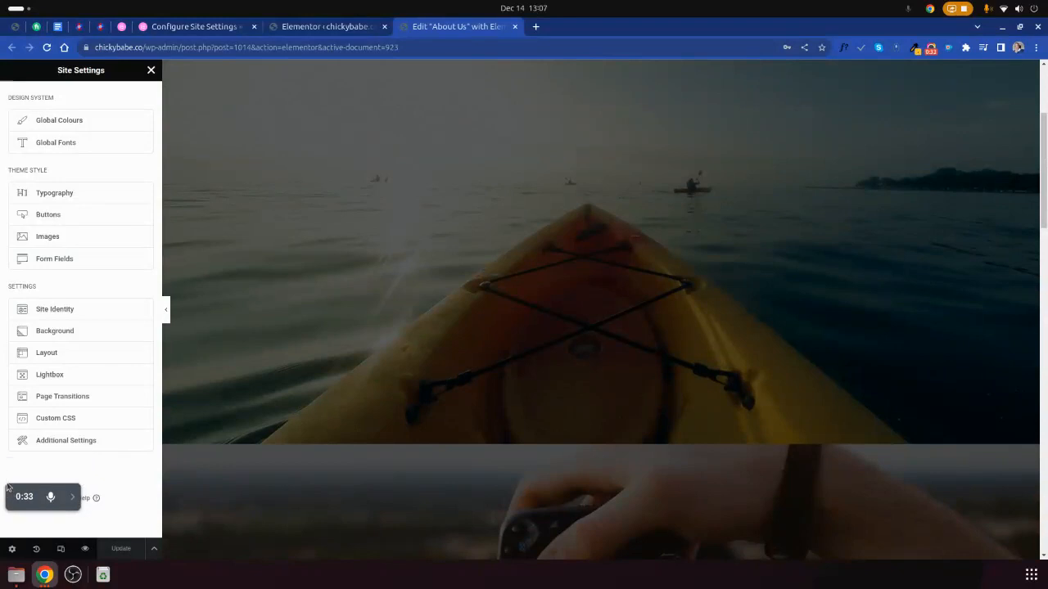
click(46, 122)
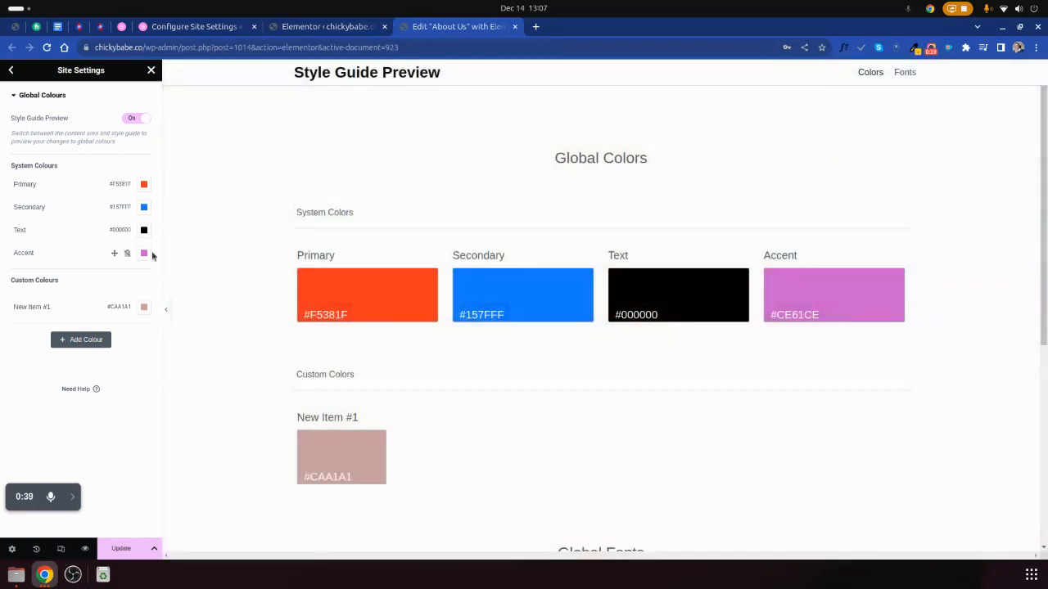
click(24, 185)
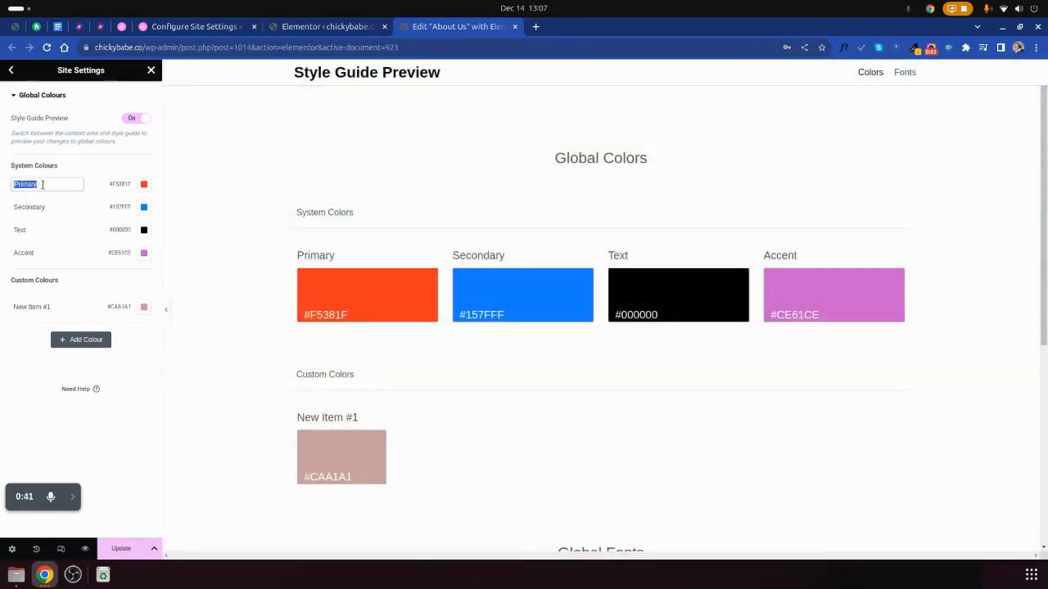
drag(28, 206, 62, 214)
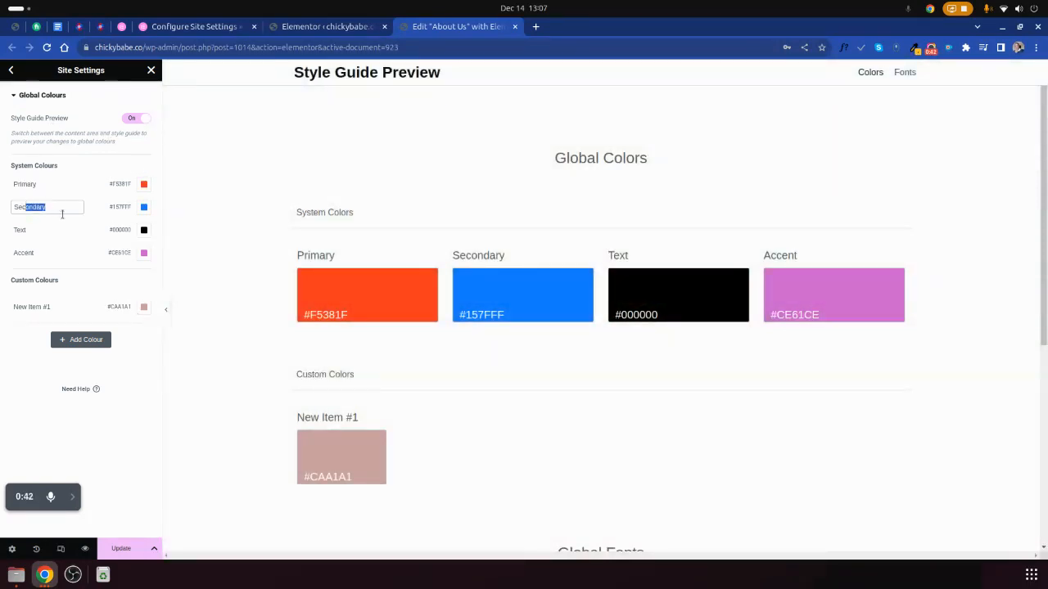
click(16, 231)
click(15, 253)
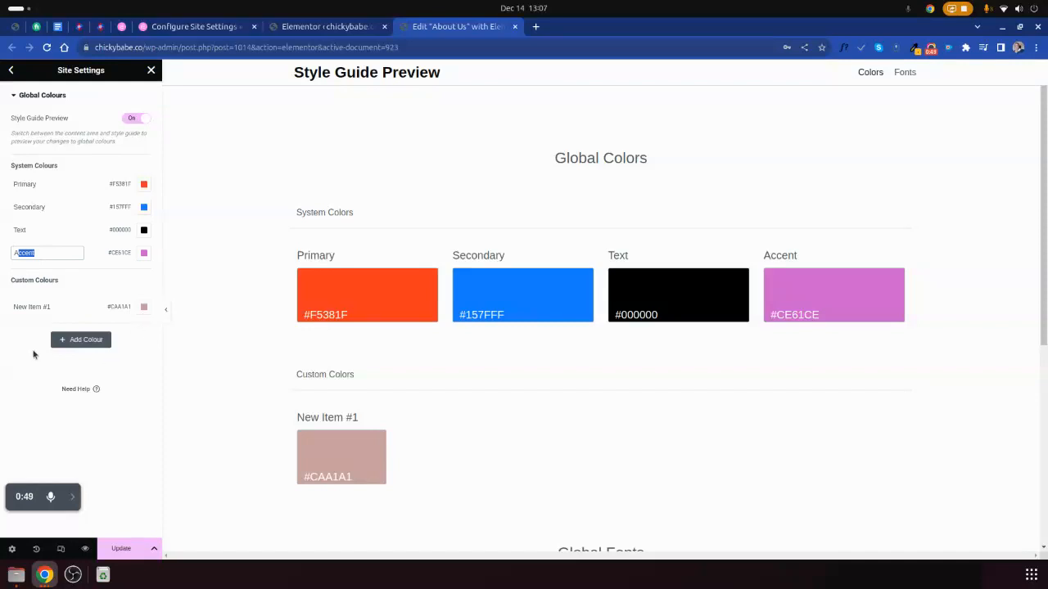
Add a new custom global colour with the value #000000 and save the site settings.
click(96, 341)
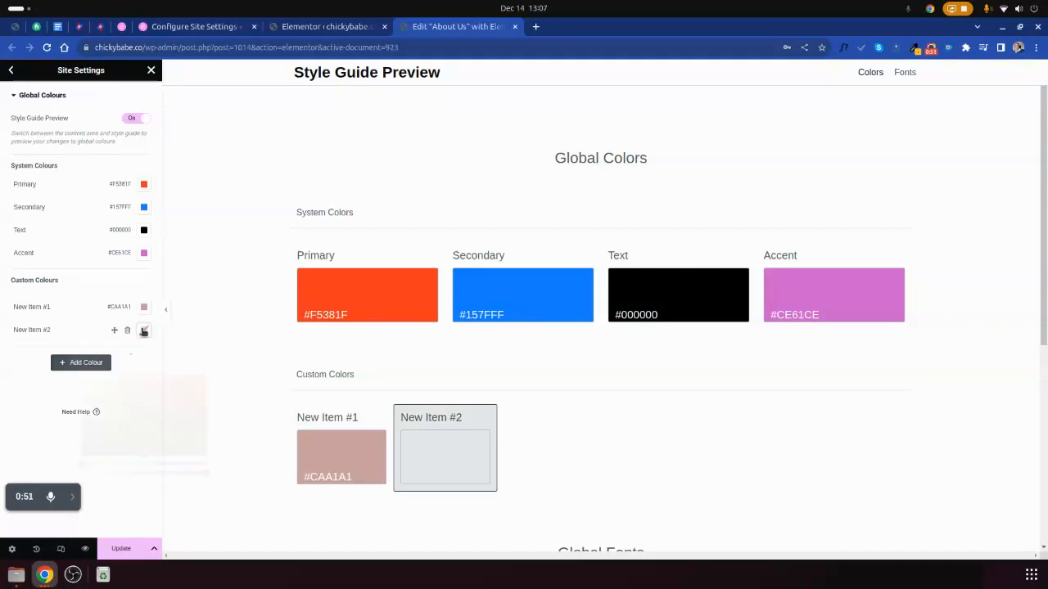
click(143, 330)
text(#000000)
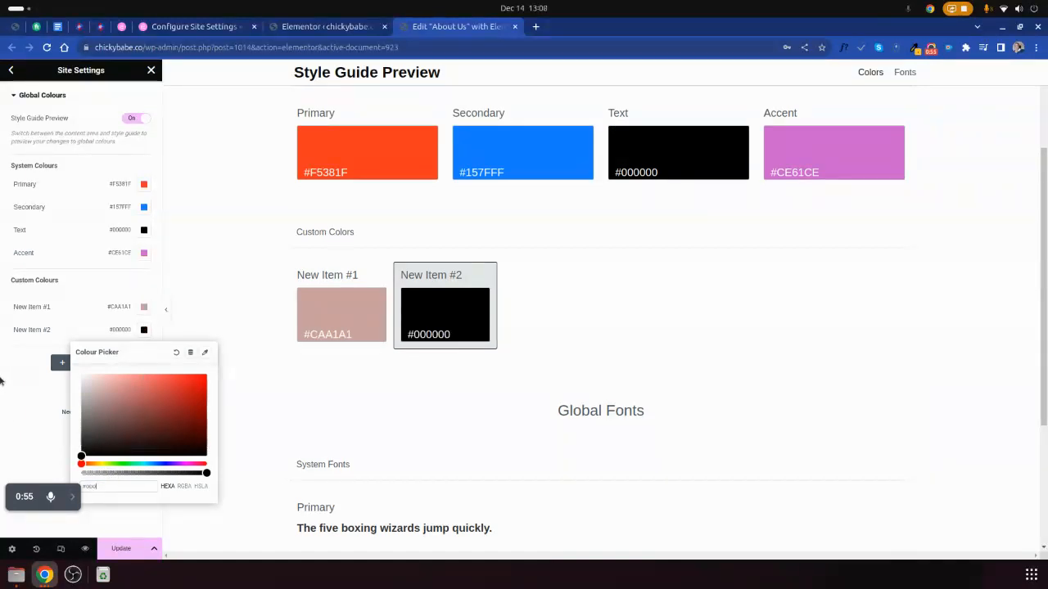
click(2, 382)
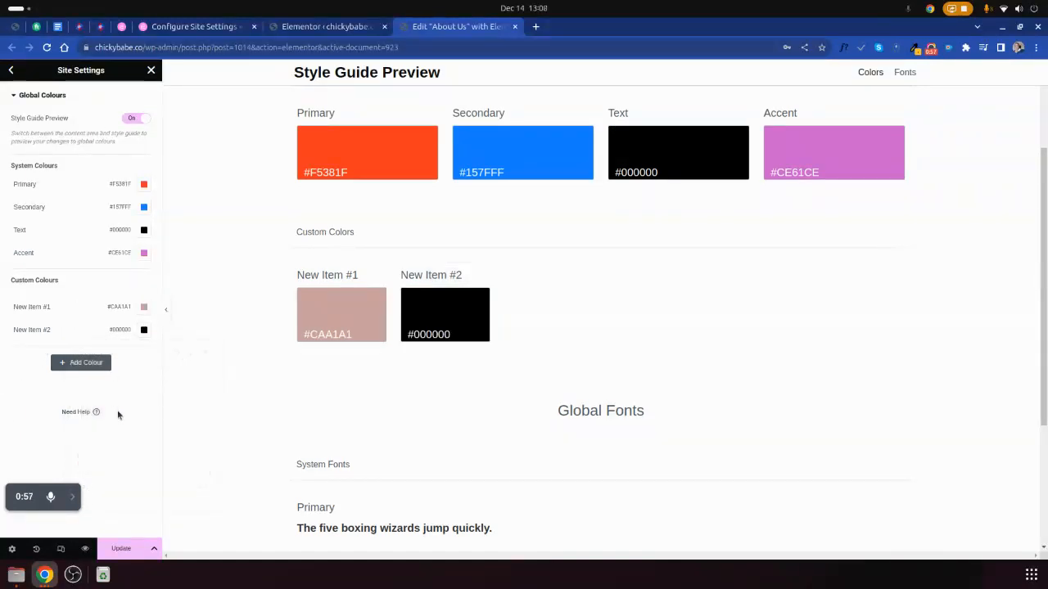
click(120, 544)
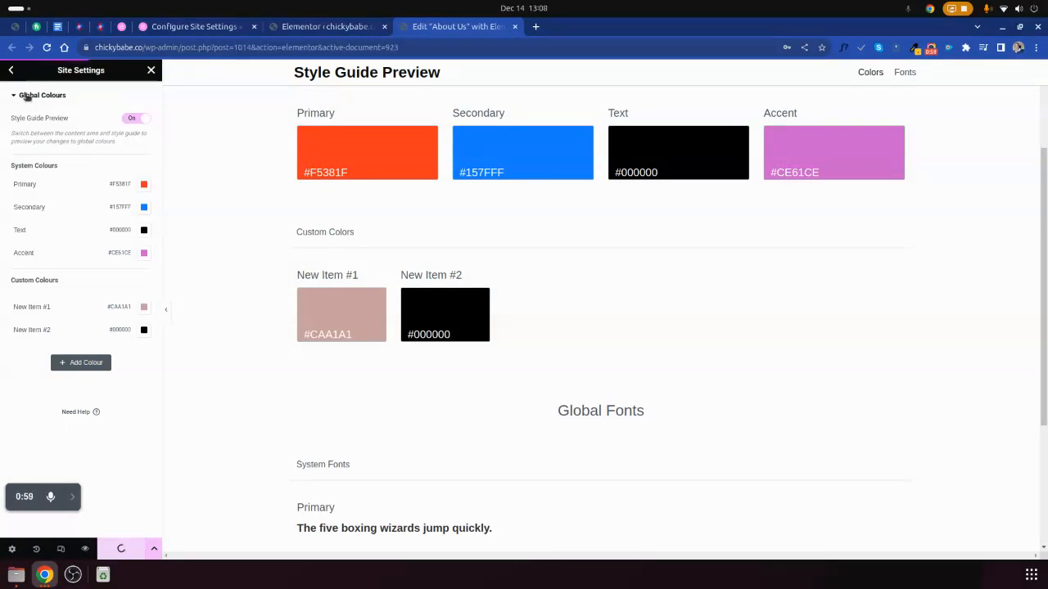
Open the Global Fonts settings and set the Primary system font's size to 28 px, keeping the default family.
click(11, 70)
click(56, 144)
click(142, 185)
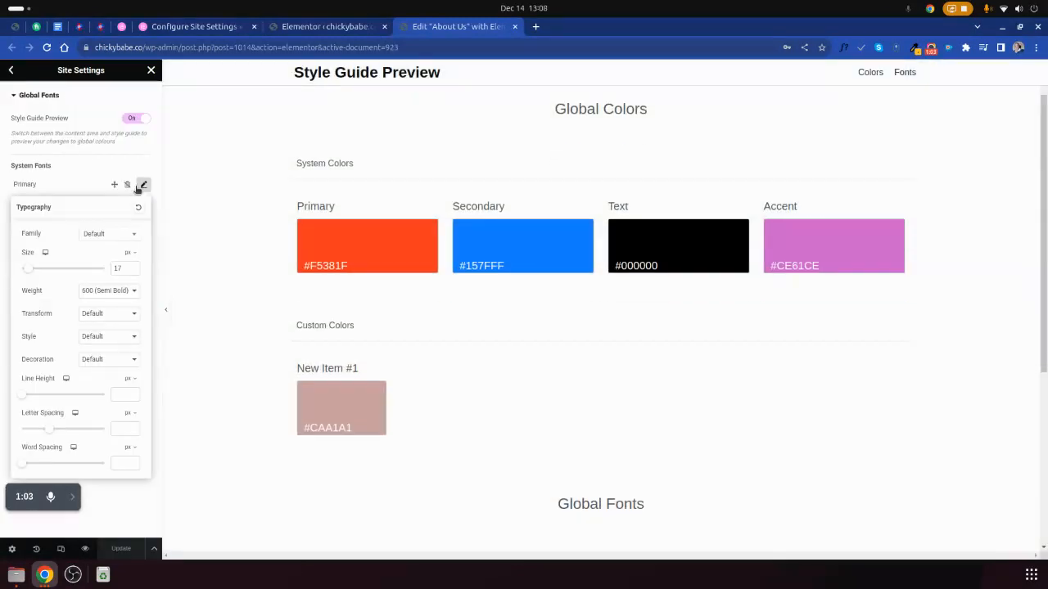
click(99, 235)
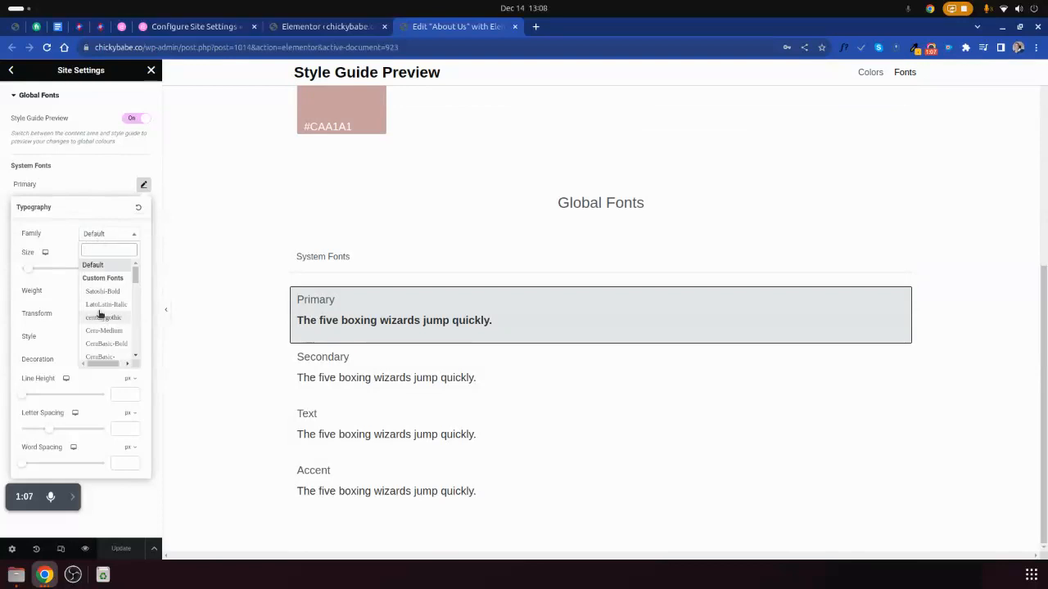
click(63, 249)
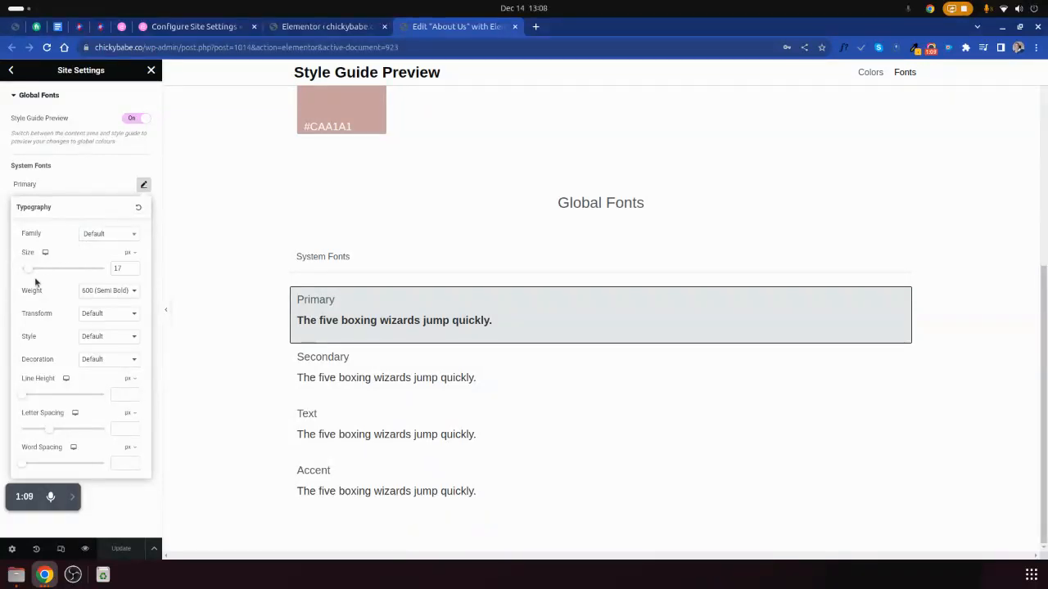
drag(33, 271, 35, 271)
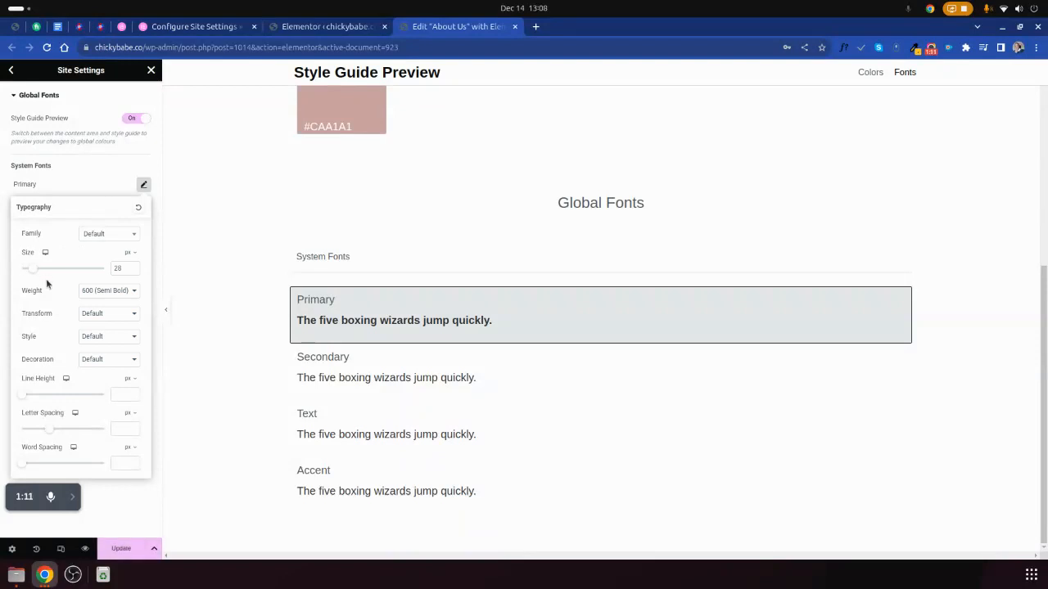
Examine the available weight, transform, style and decoration options for the Primary system font.
click(110, 295)
click(66, 297)
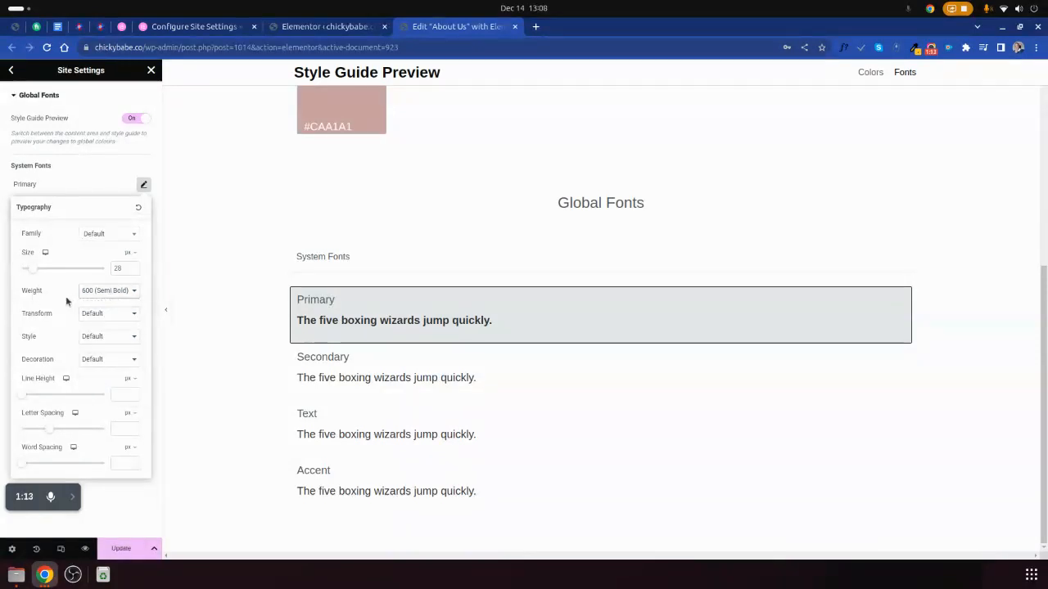
click(103, 316)
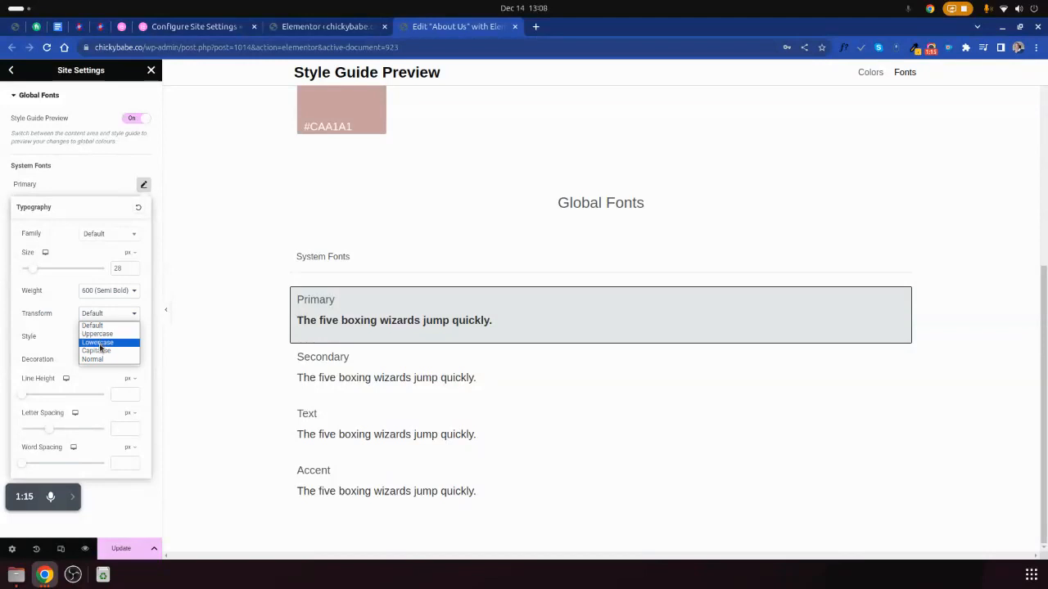
click(58, 342)
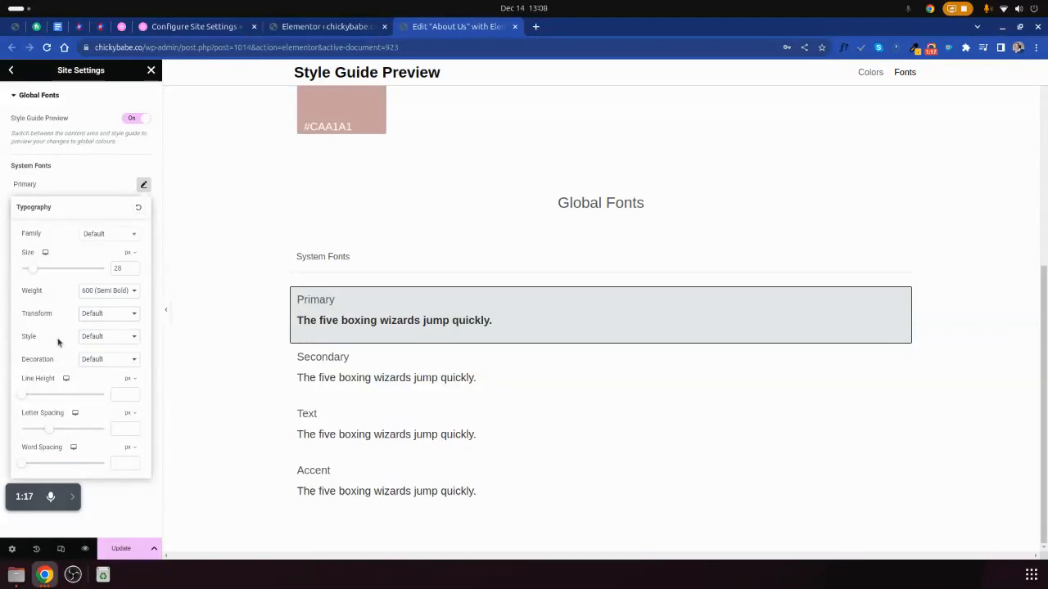
click(111, 338)
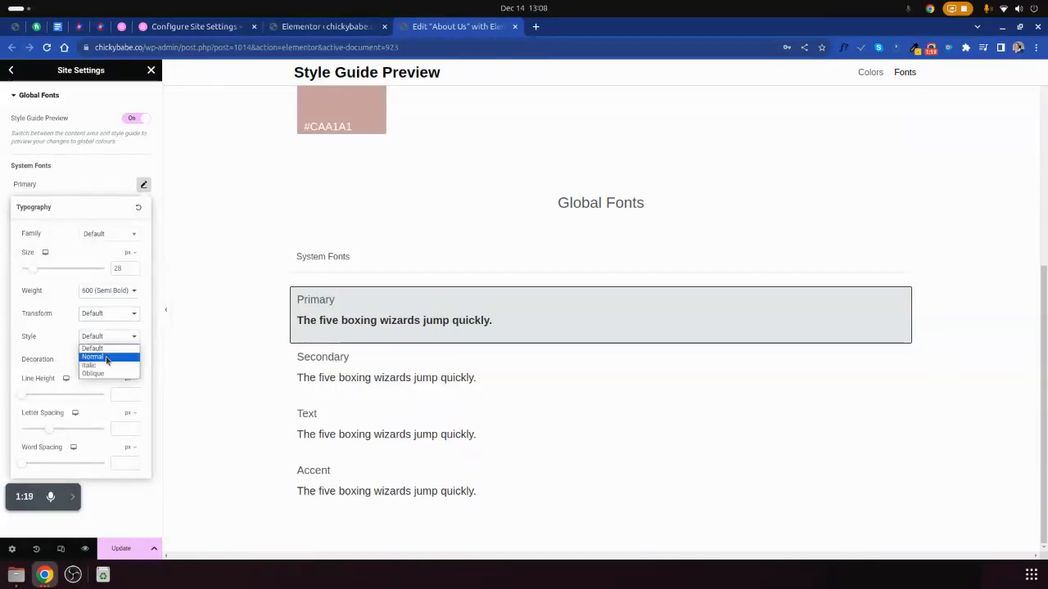
click(60, 331)
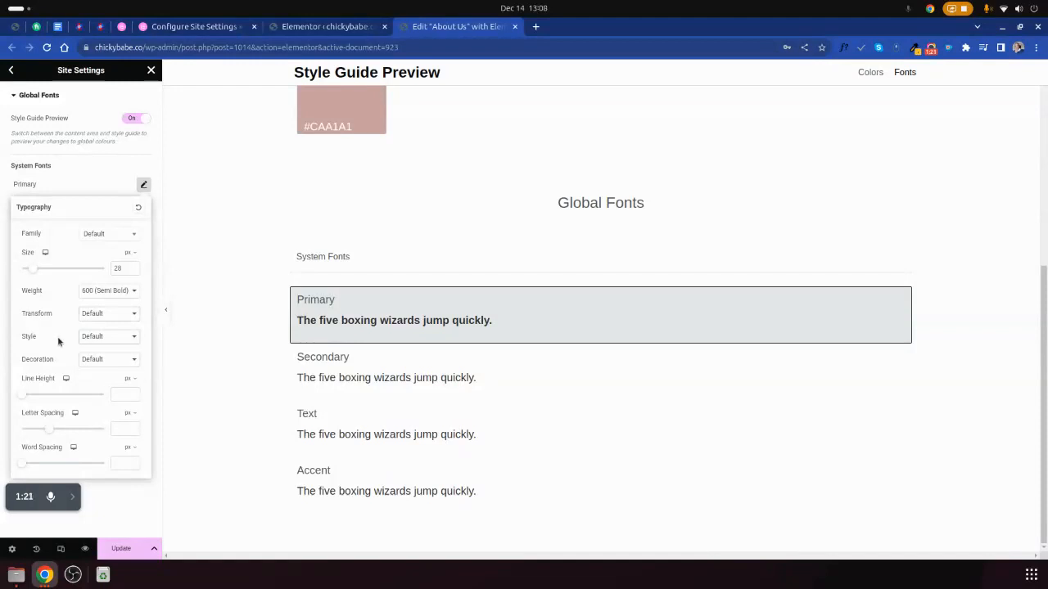
click(88, 363)
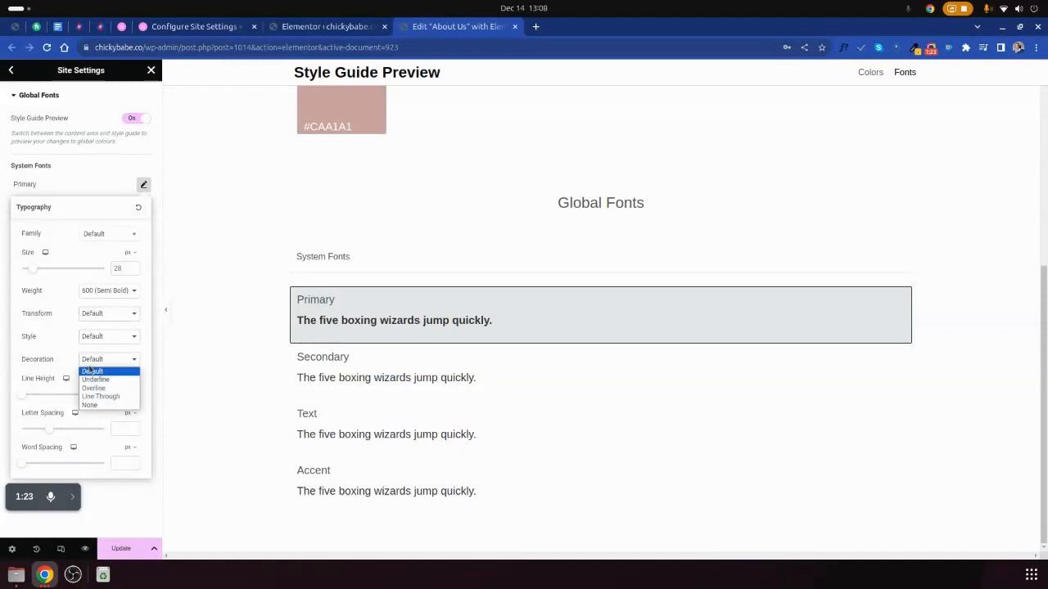
click(61, 351)
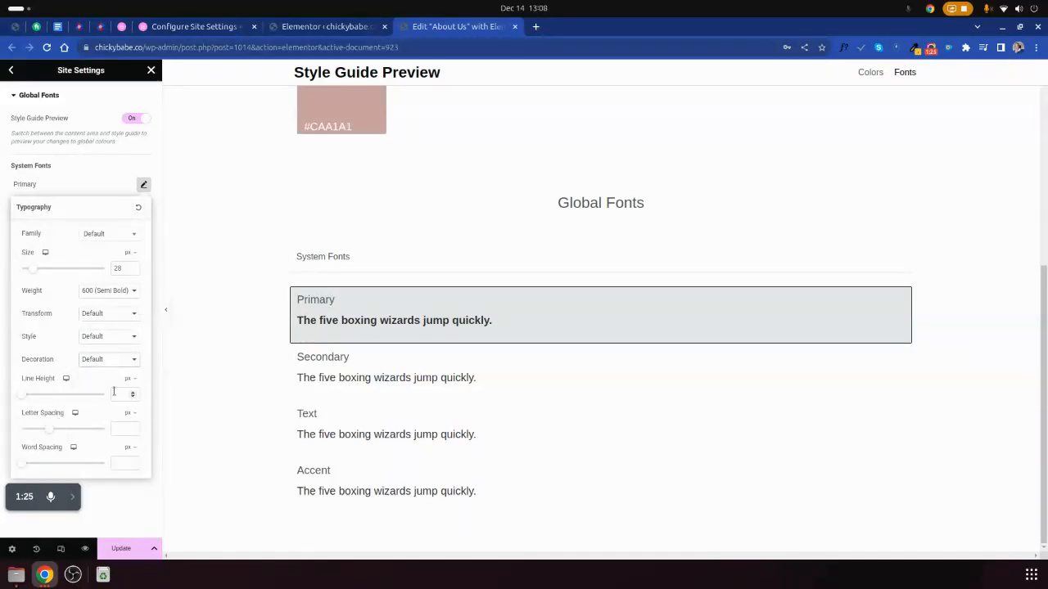
Try a line height of 24 px for the Primary font, clear it, and save the global font changes.
drag(23, 398, 45, 398)
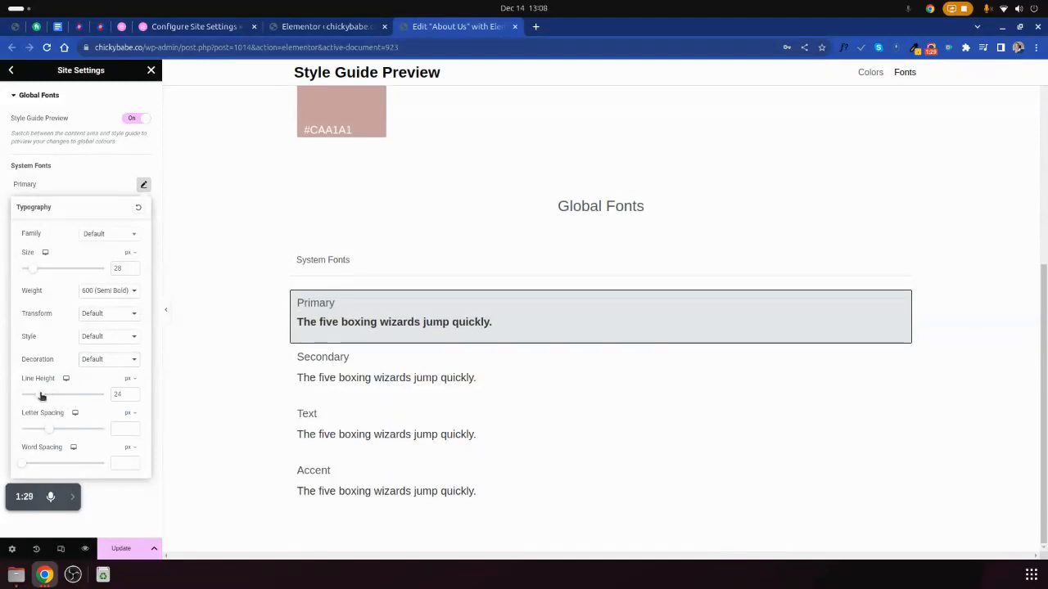
key(BackSpace)
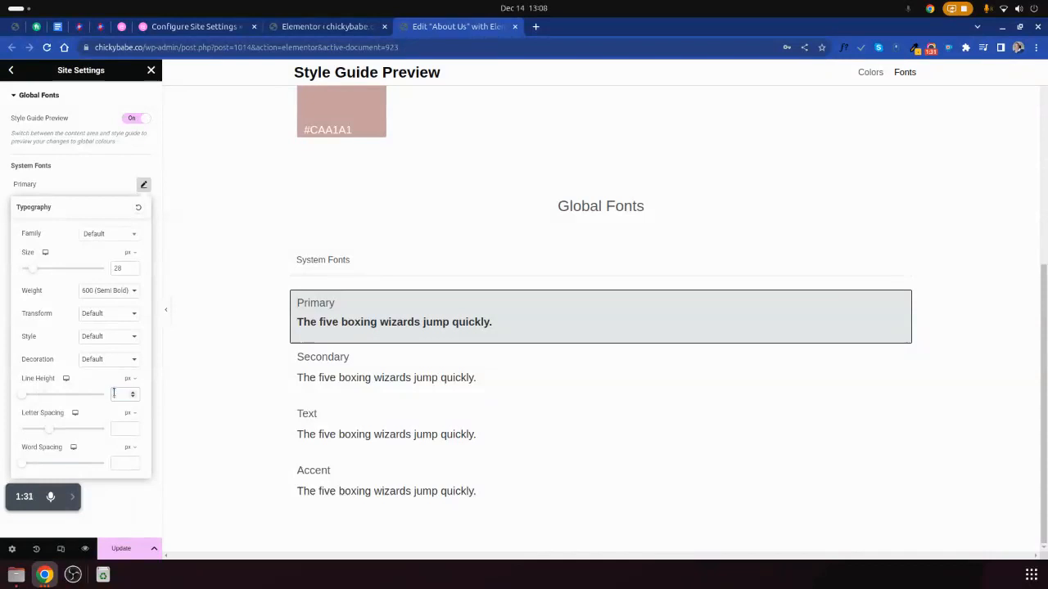
click(1, 268)
click(122, 549)
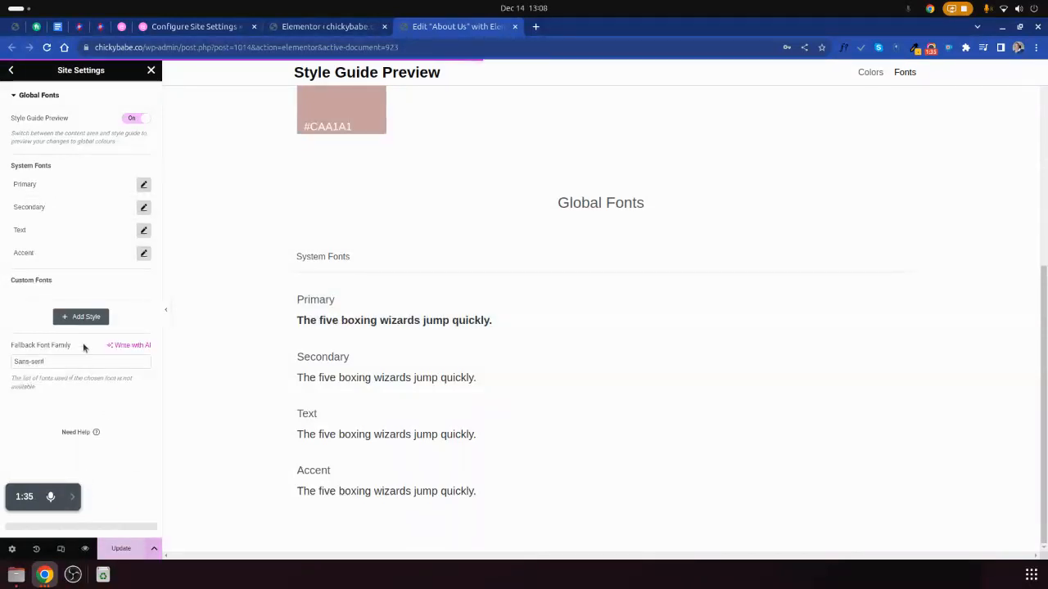
Open the theme style Typography settings and set the Body text colour to #000000.
click(8, 70)
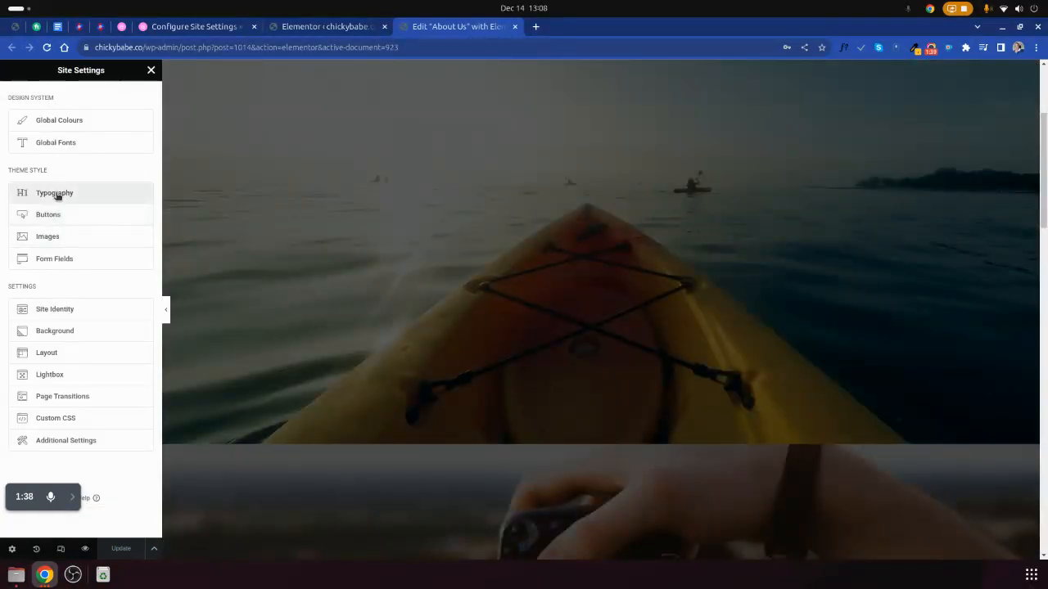
click(56, 194)
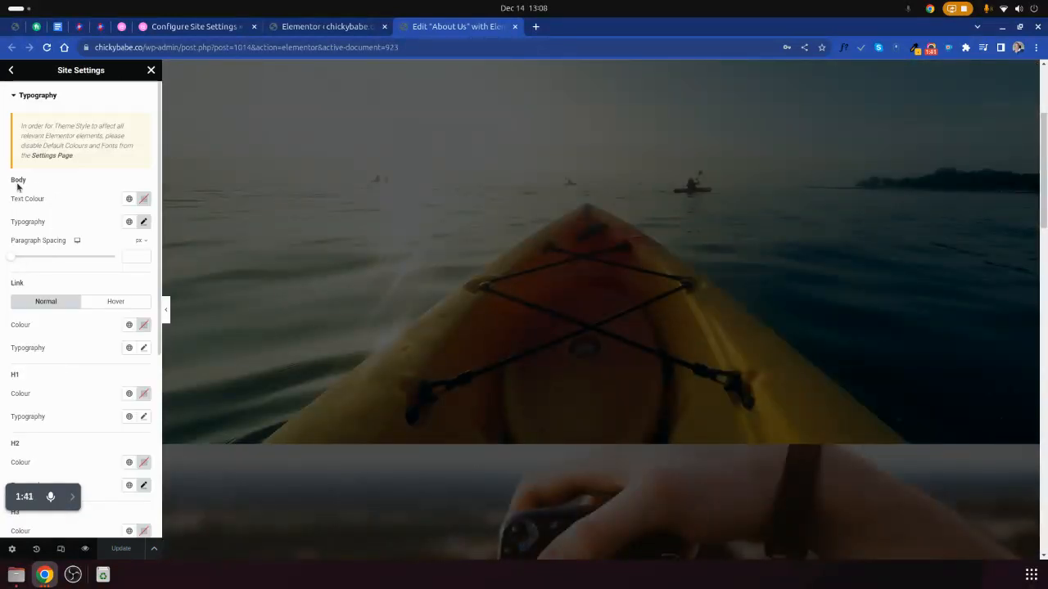
double_click(18, 181)
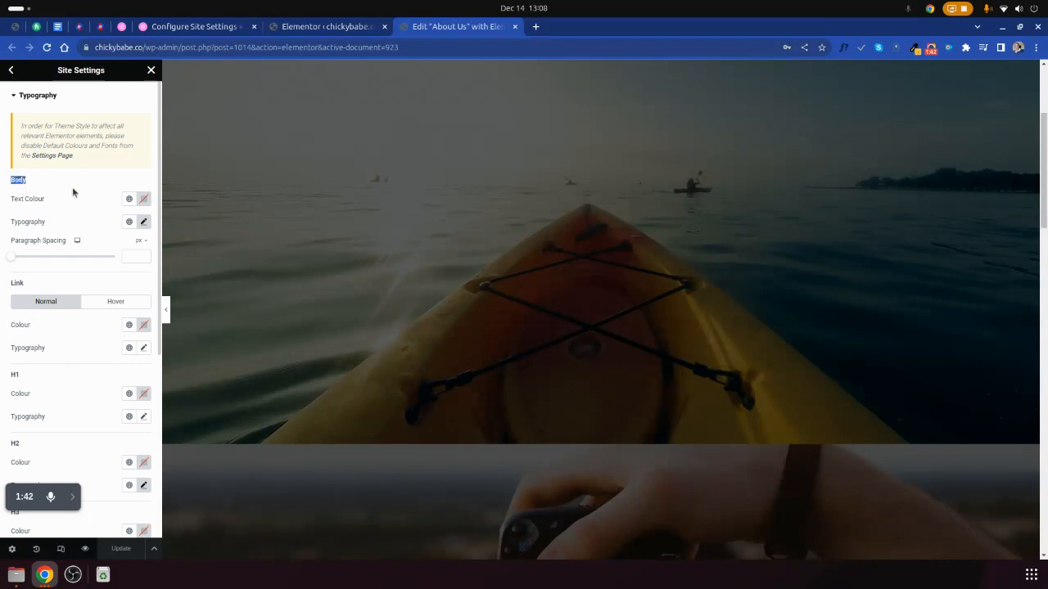
click(144, 199)
double_click(107, 354)
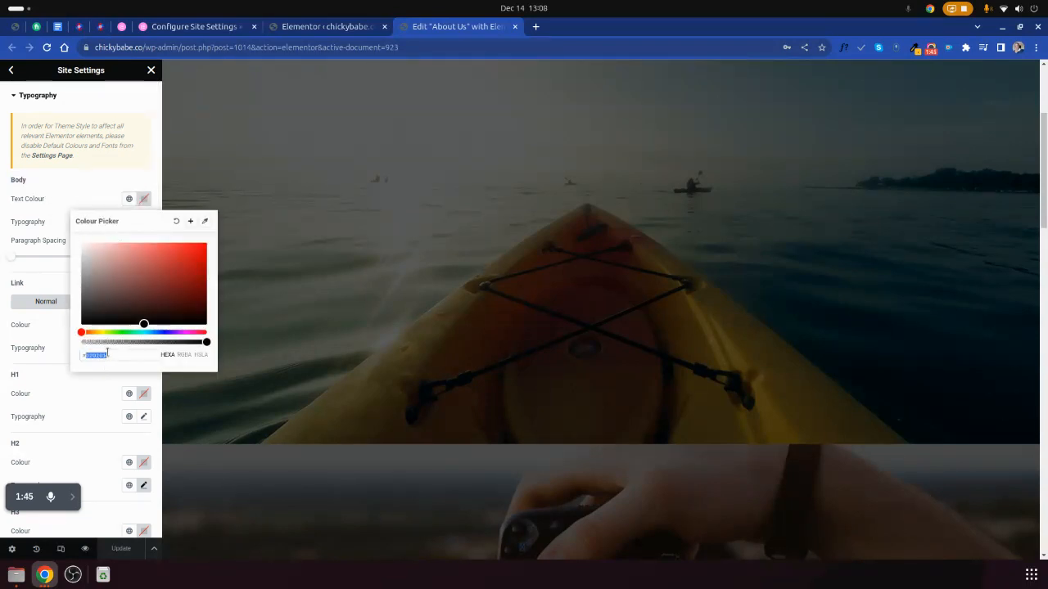
text(000000)
click(3, 285)
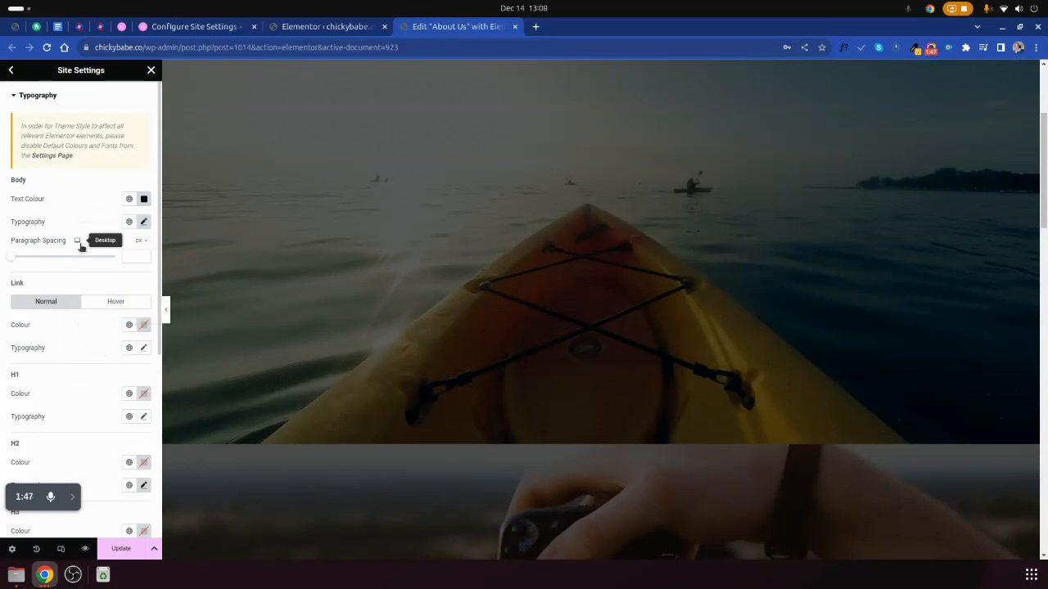
Examine the theme style Link settings, including the normal colour and the hover typography options.
drag(11, 282, 34, 287)
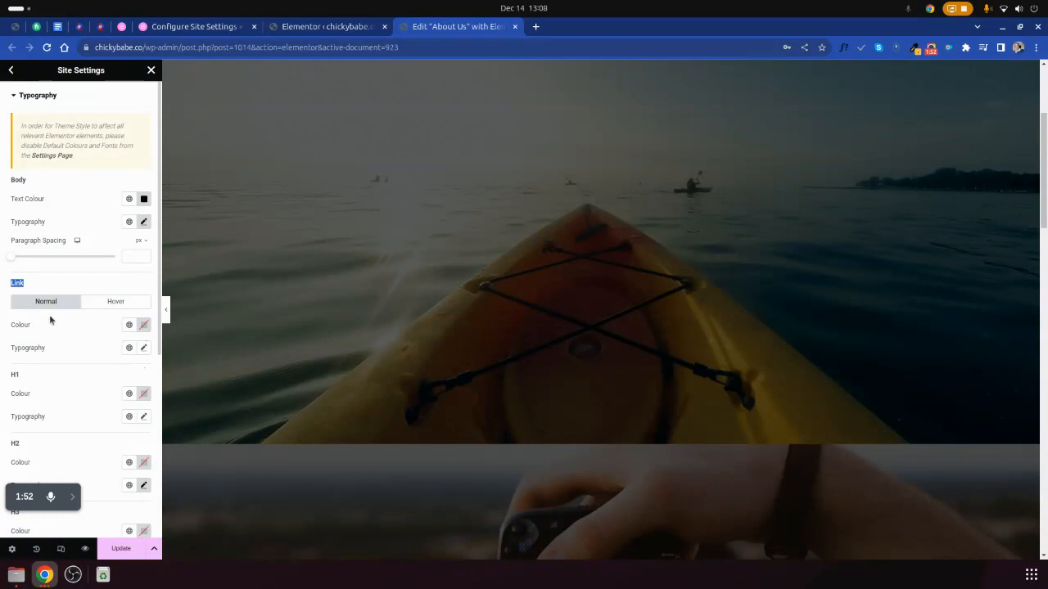
click(144, 327)
click(113, 303)
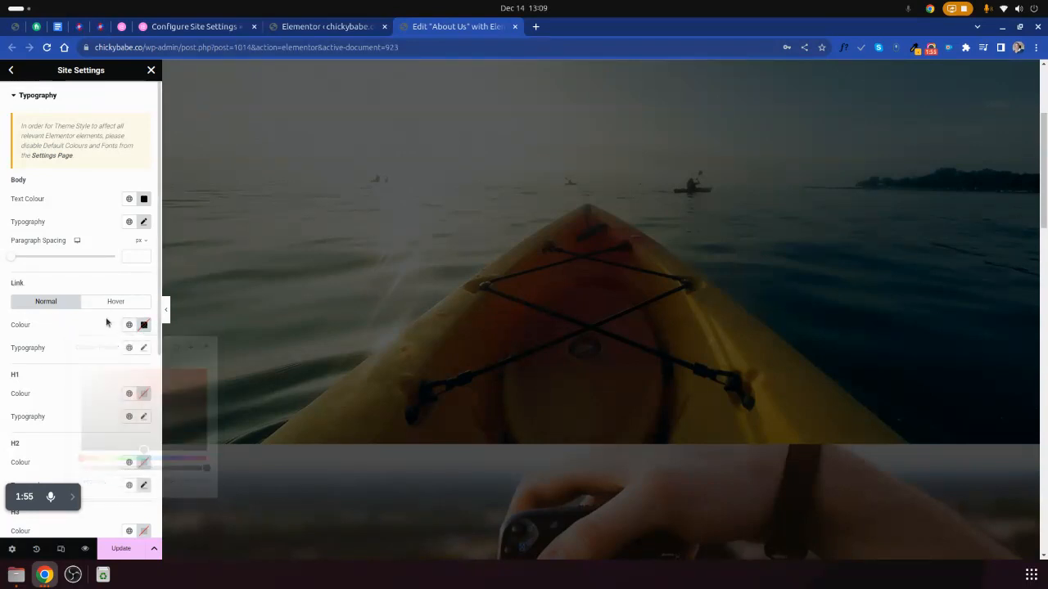
click(142, 348)
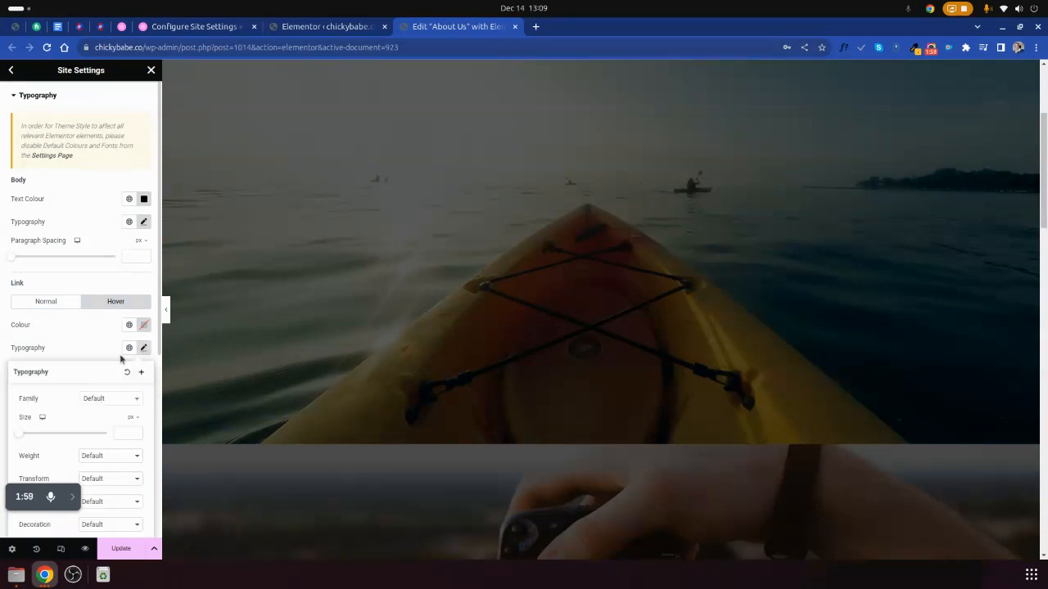
scroll(85, 461, down, 2)
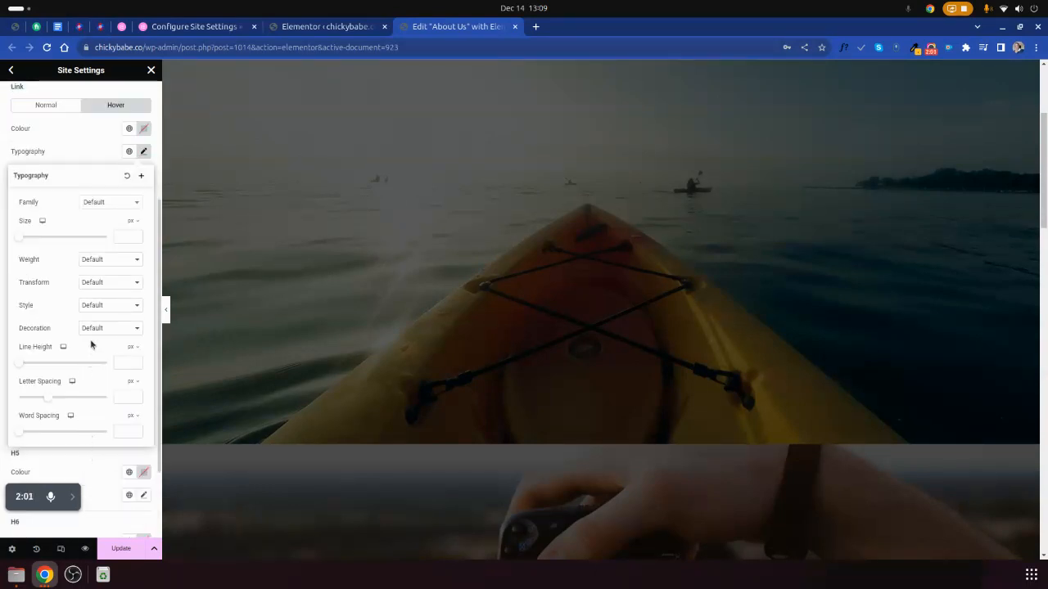
scroll(91, 346, up, 1)
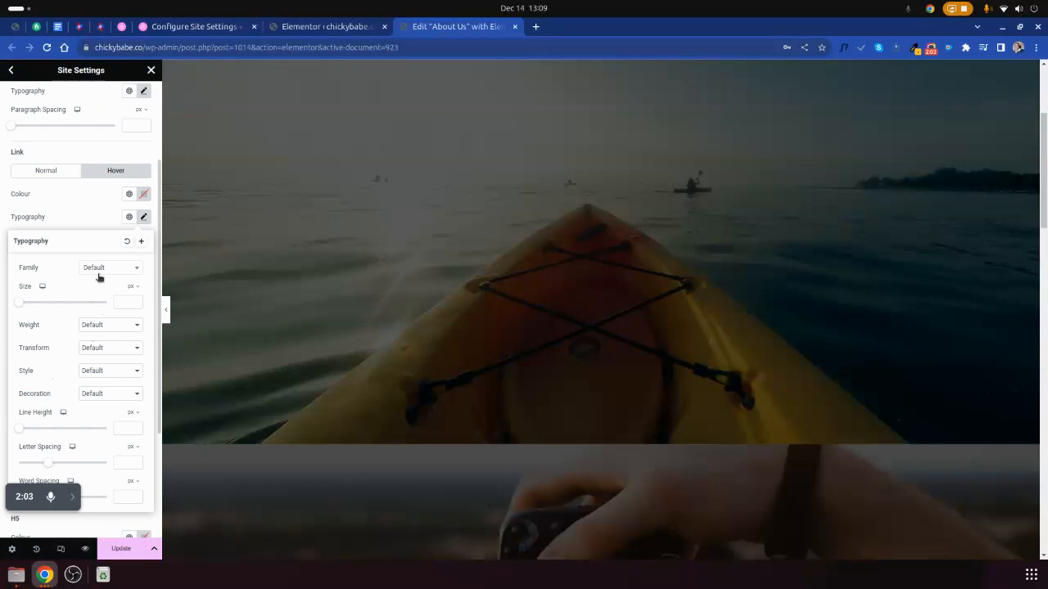
click(104, 217)
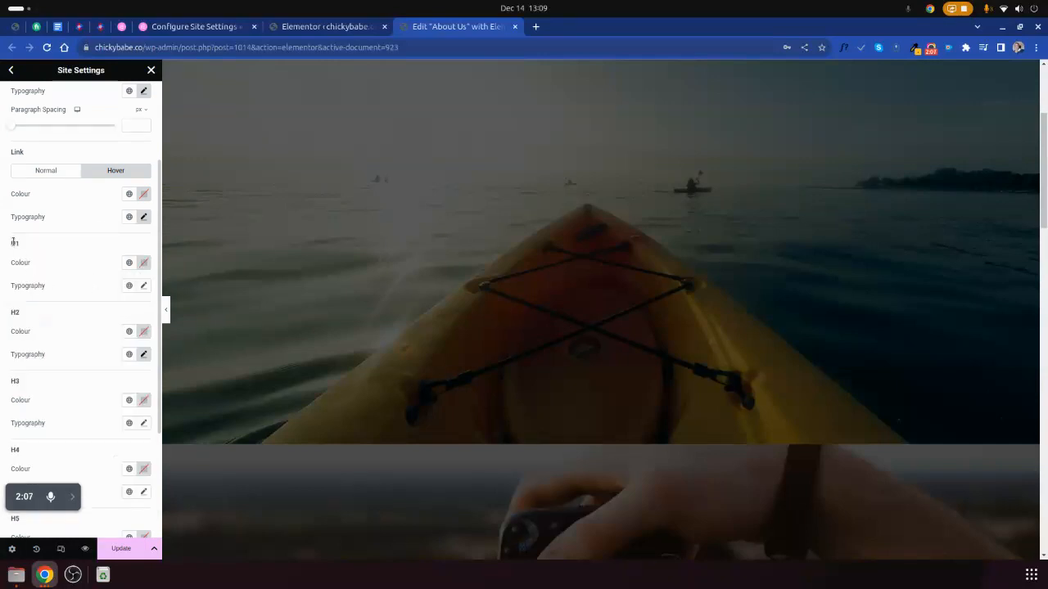
Open the H1 heading's typography options and save the theme style typography changes.
click(144, 284)
click(65, 272)
scroll(44, 320, down, 3)
click(112, 543)
scroll(72, 196, up, 3)
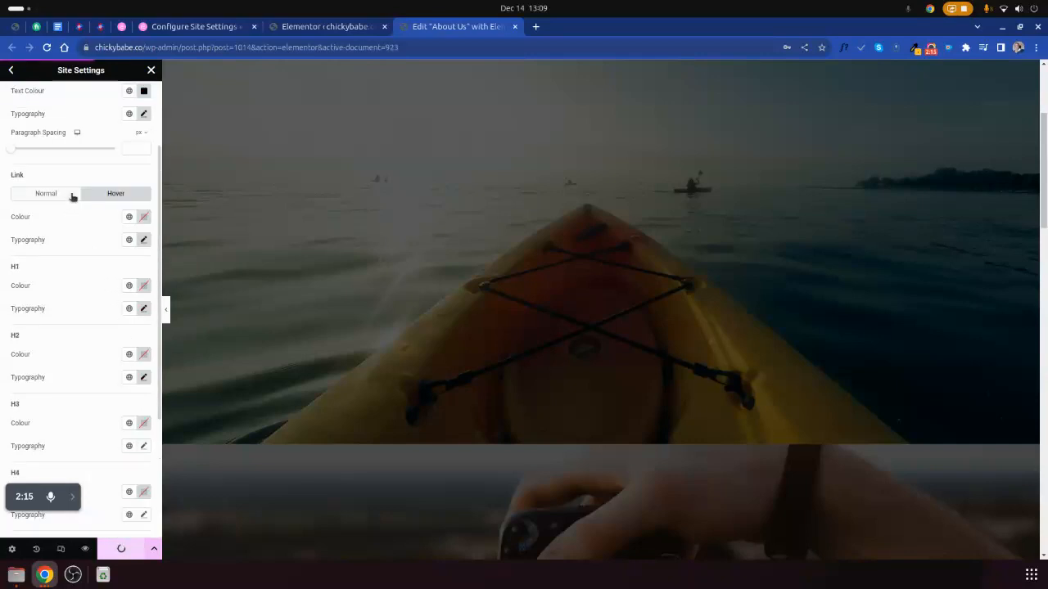
click(10, 69)
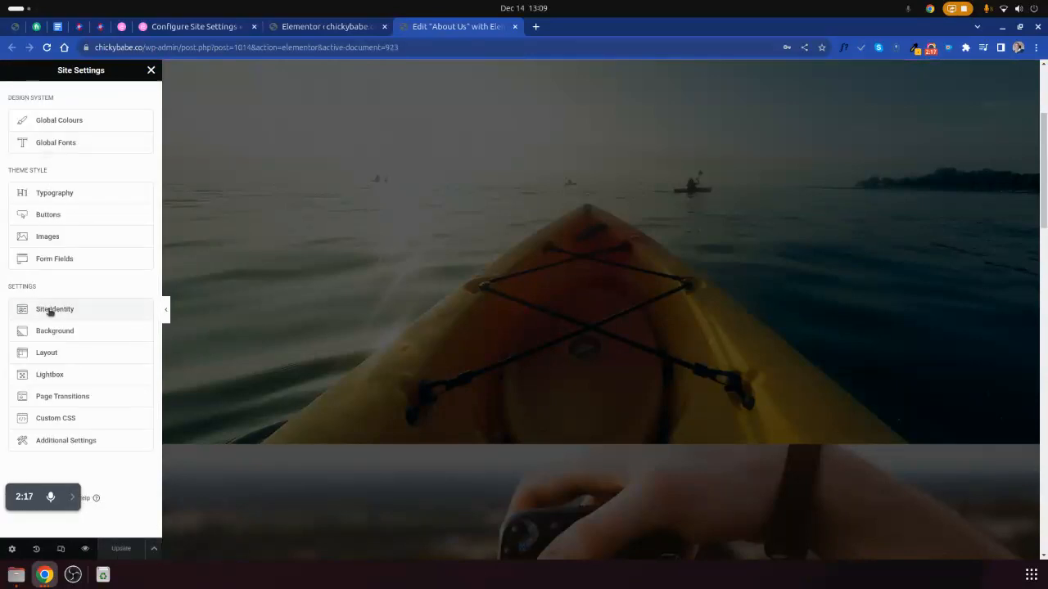
Examine the theme style settings for Buttons, Images and Form Fields.
click(56, 240)
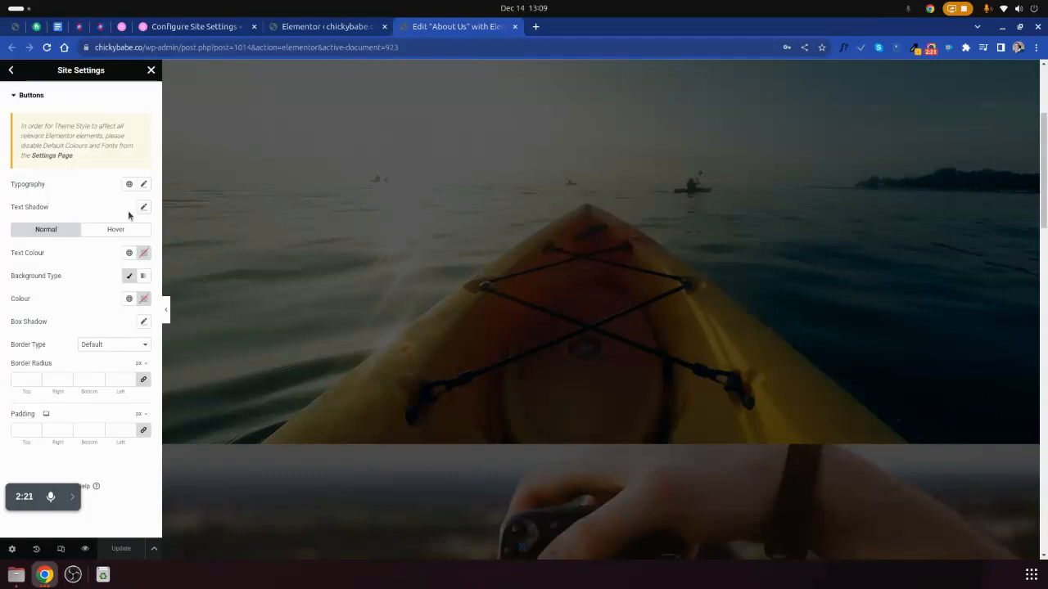
click(11, 70)
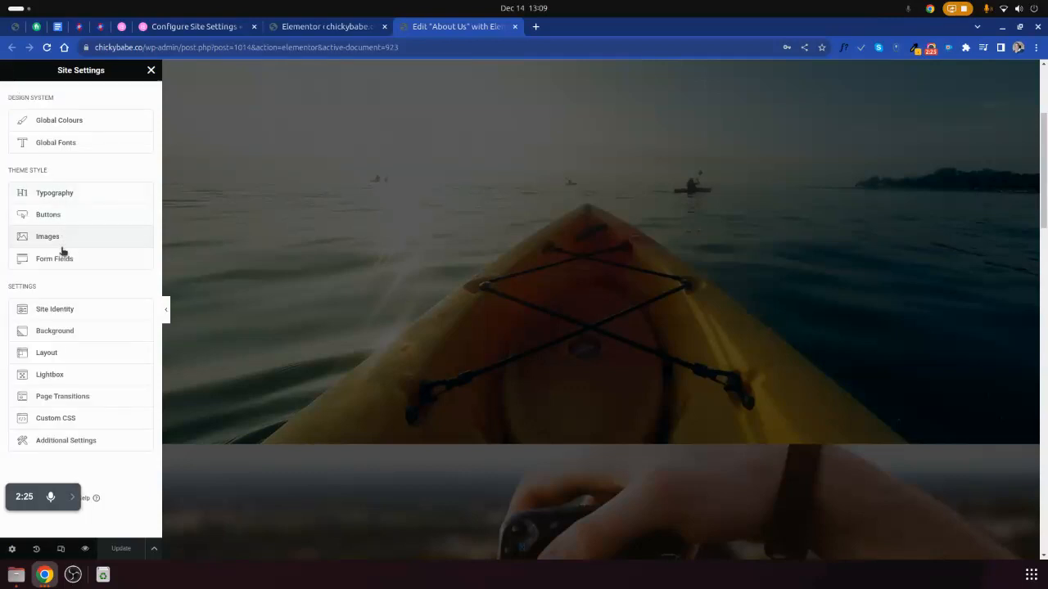
click(47, 236)
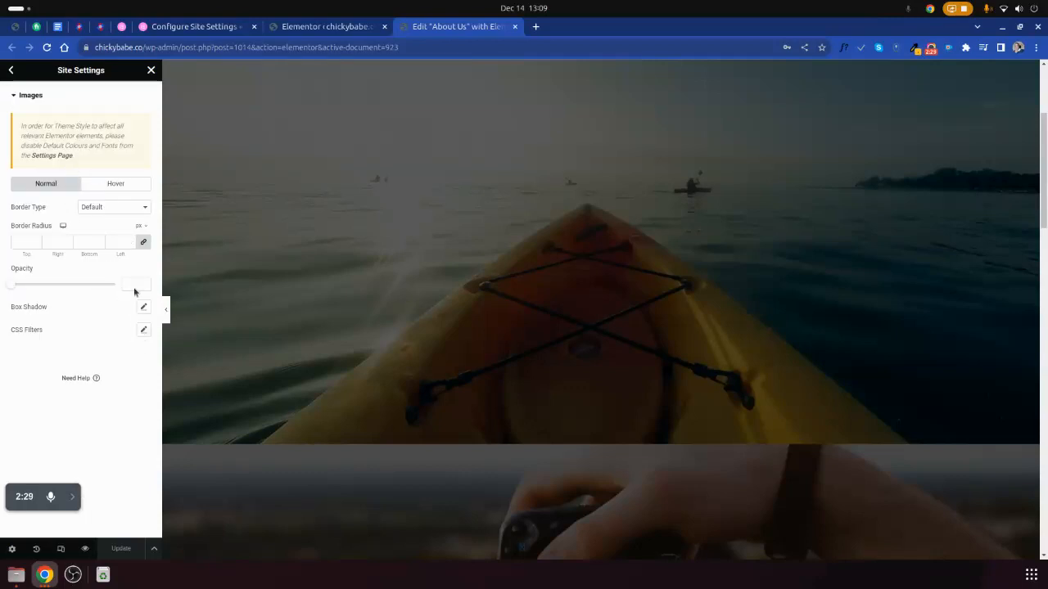
click(8, 72)
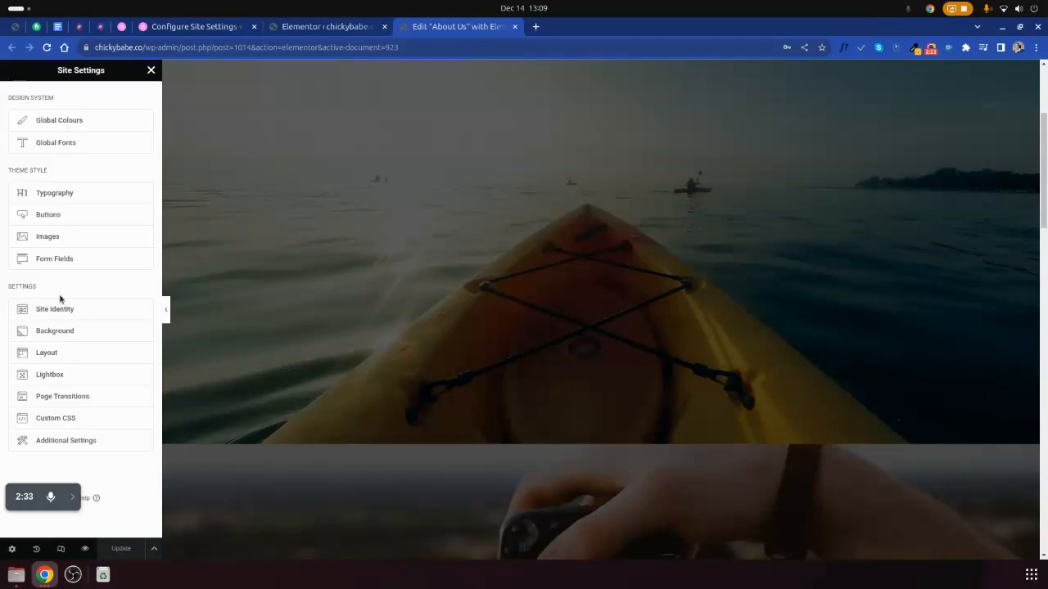
click(70, 261)
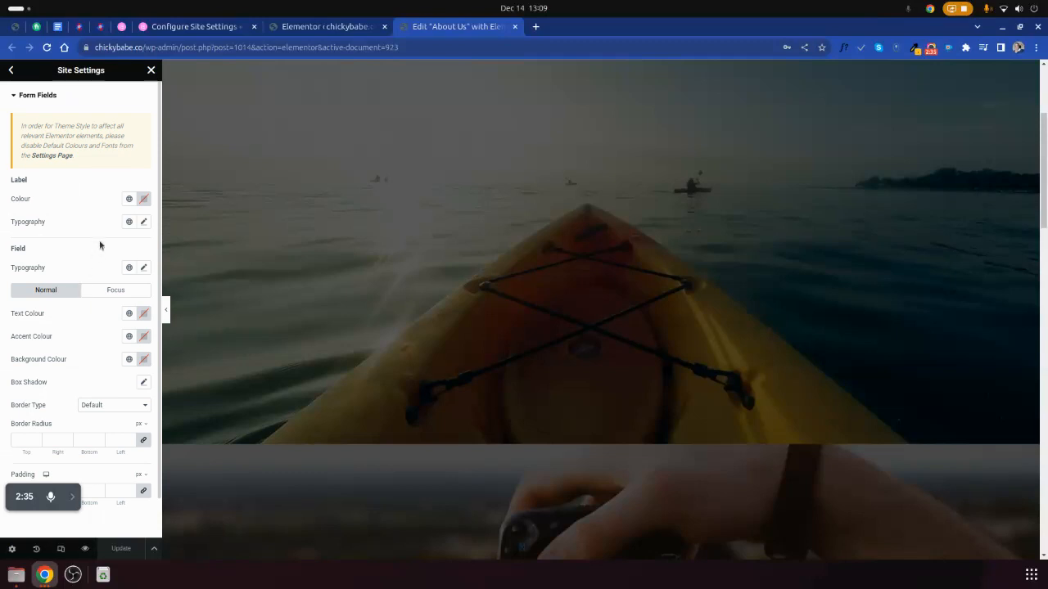
scroll(99, 246, down, 1)
scroll(110, 327, up, 1)
click(11, 70)
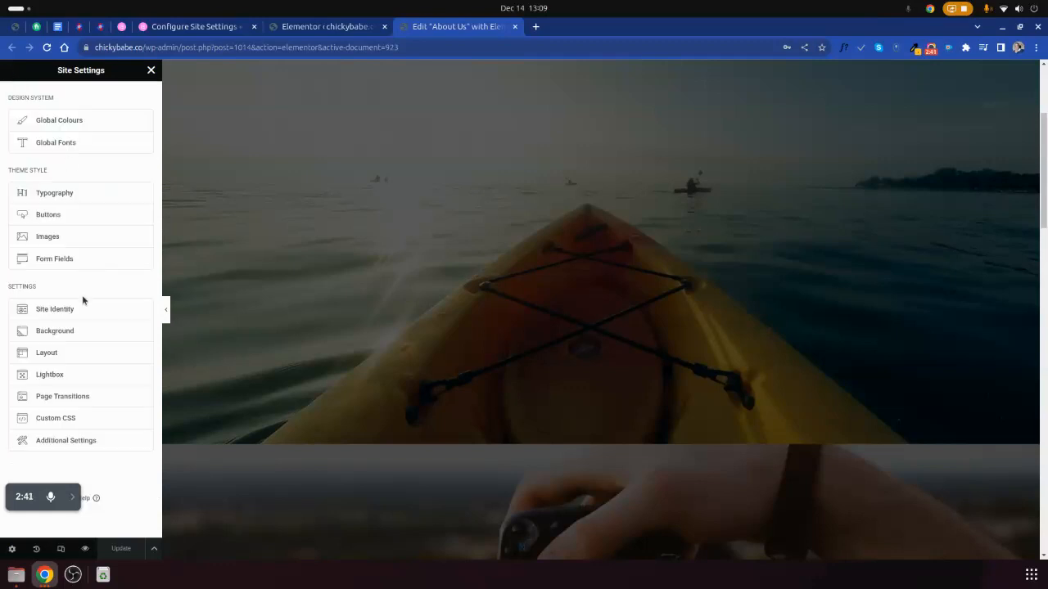
Examine the Site Identity fields for site name, description, logo and favicon, and the Background settings.
click(66, 318)
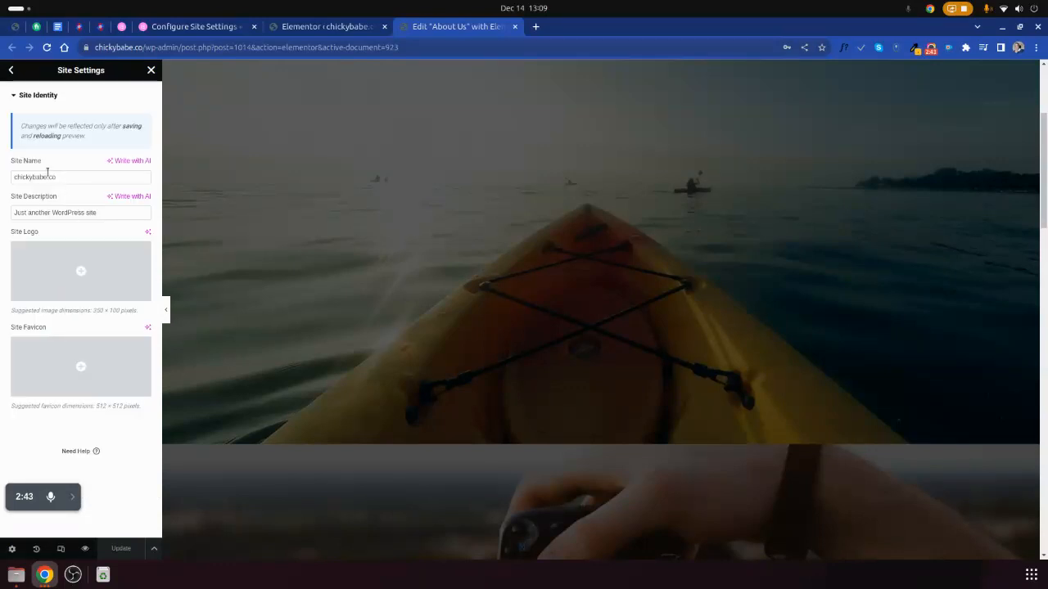
drag(27, 176, 56, 179)
drag(29, 213, 69, 213)
click(94, 213)
mouse_move(50, 269)
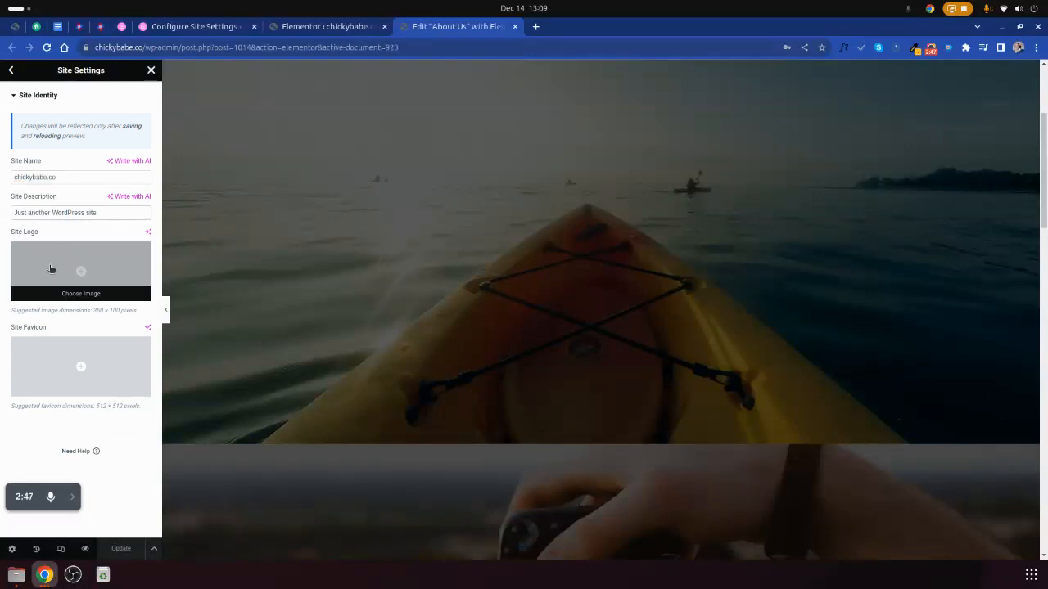
mouse_move(90, 372)
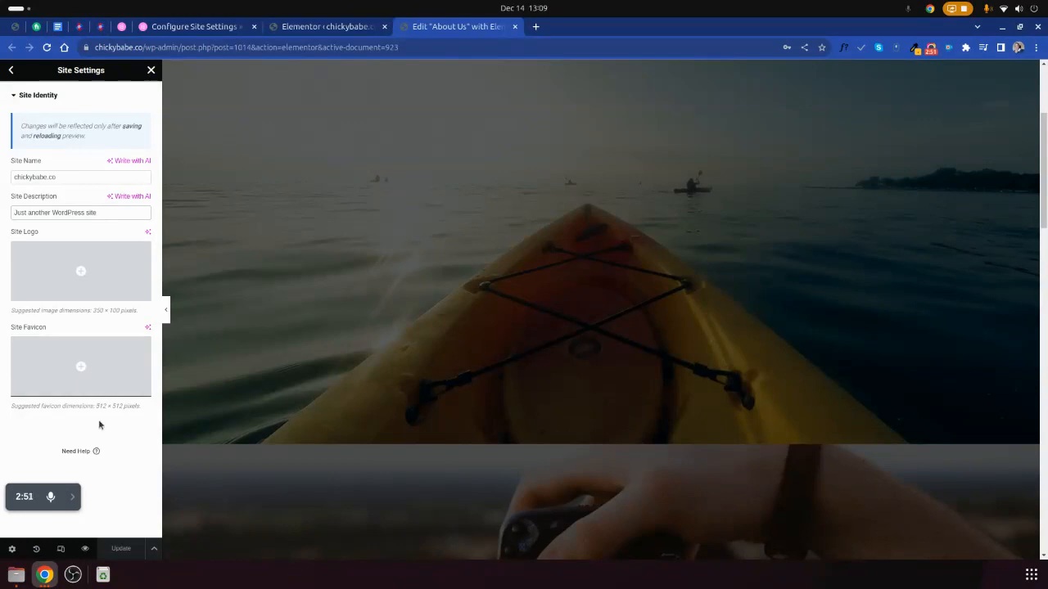
click(11, 71)
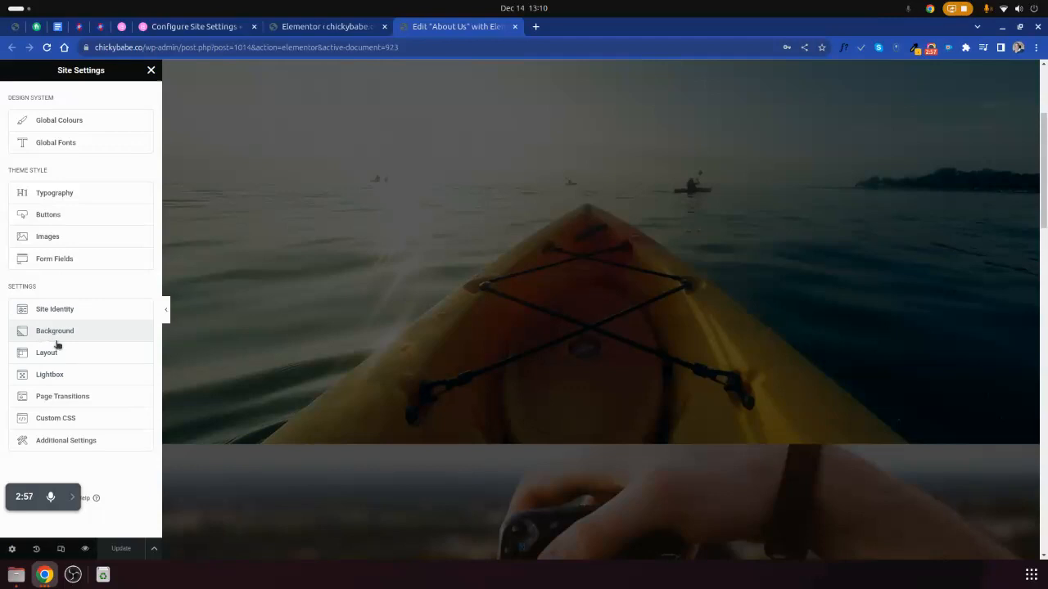
click(54, 334)
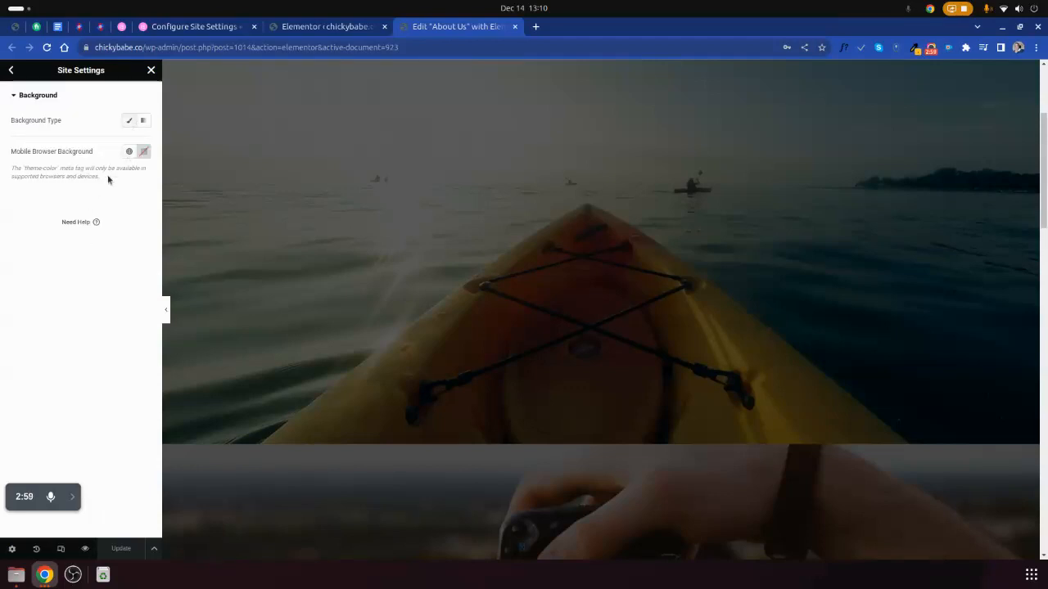
click(8, 72)
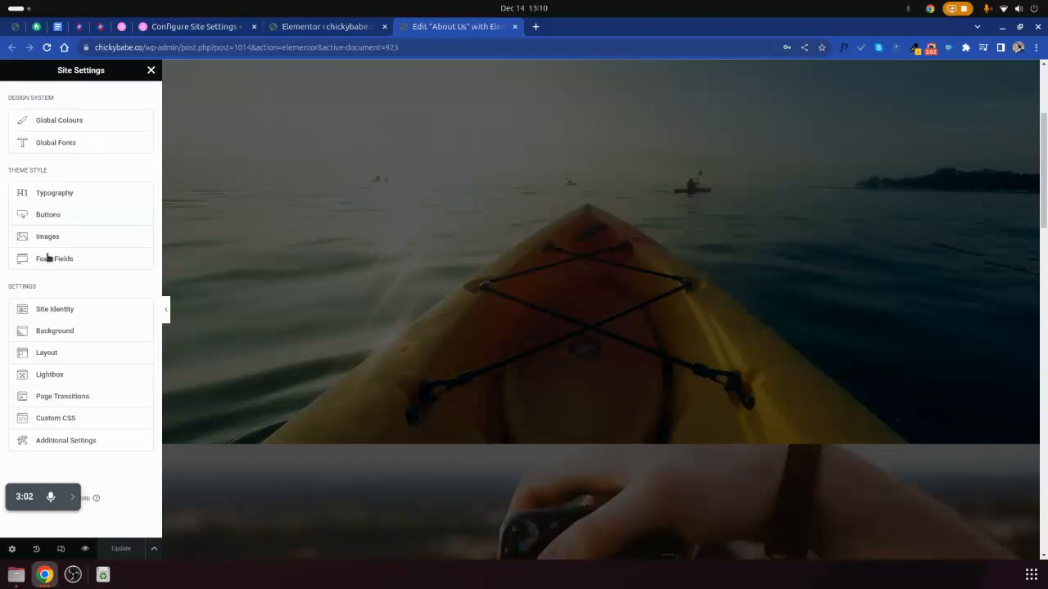
Open the Layout settings and set the default content width to 1200 px.
click(50, 354)
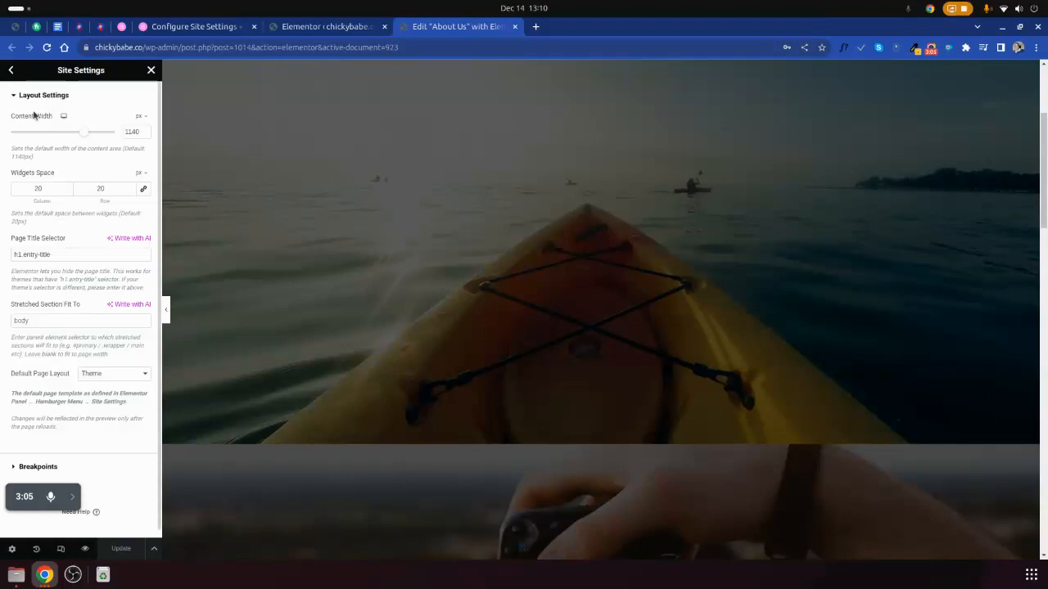
mouse_move(85, 135)
mouse_down()
mouse_move(96, 136)
mouse_move(8, 133)
mouse_move(102, 139)
mouse_up()
double_click(131, 131)
text(1200)
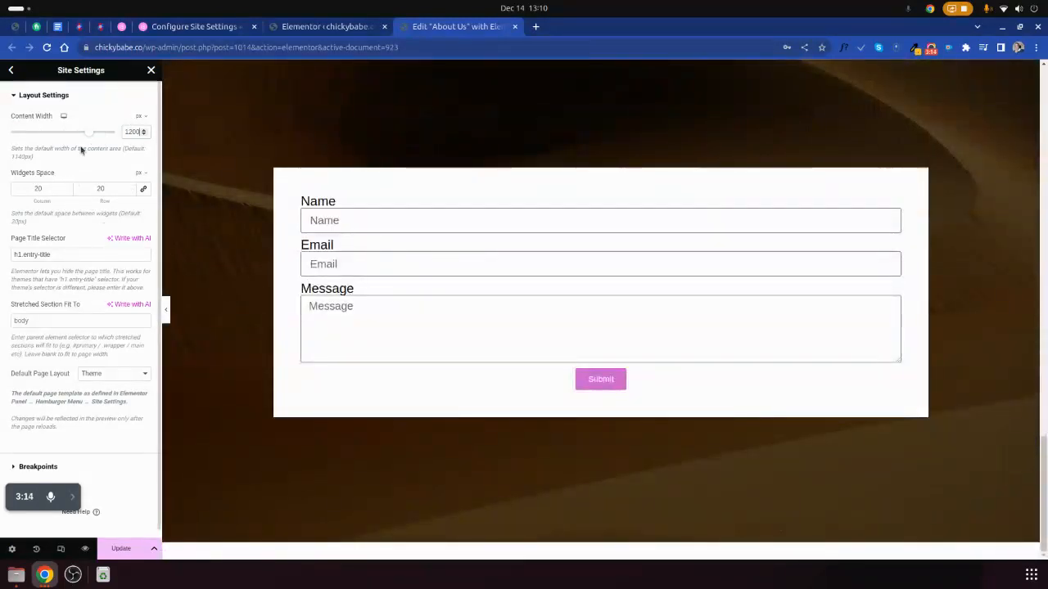
drag(89, 134, 66, 155)
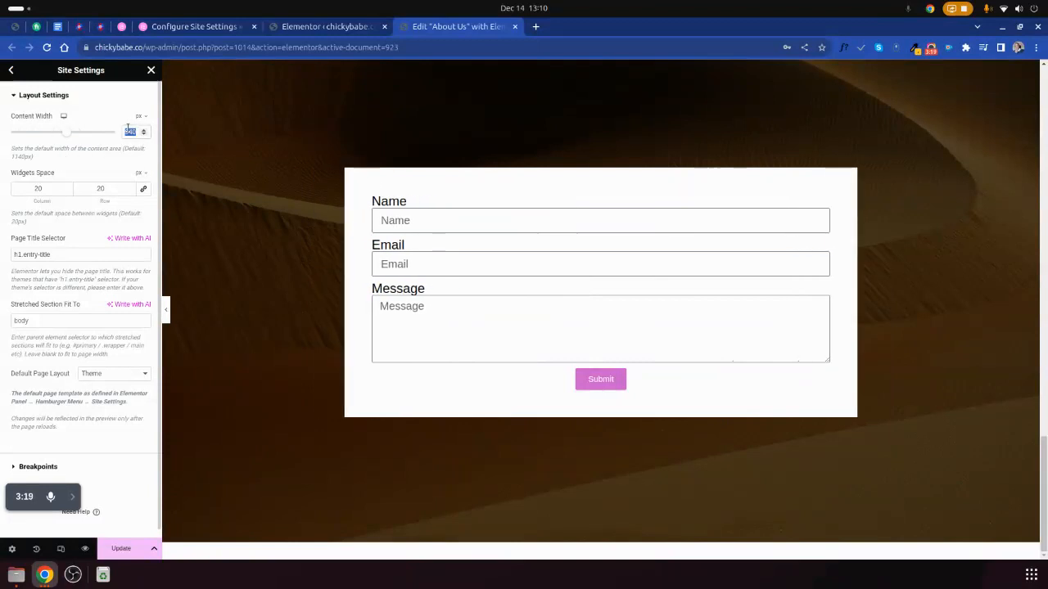
text(1200)
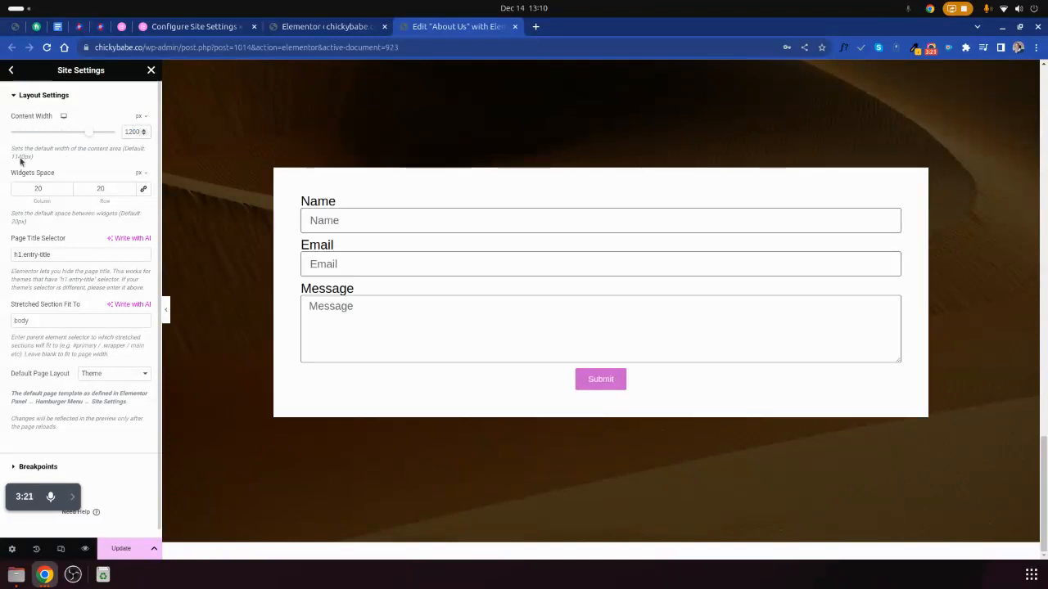
Examine the widgets space, the default page layout choices and the breakpoints that can be activated.
click(34, 187)
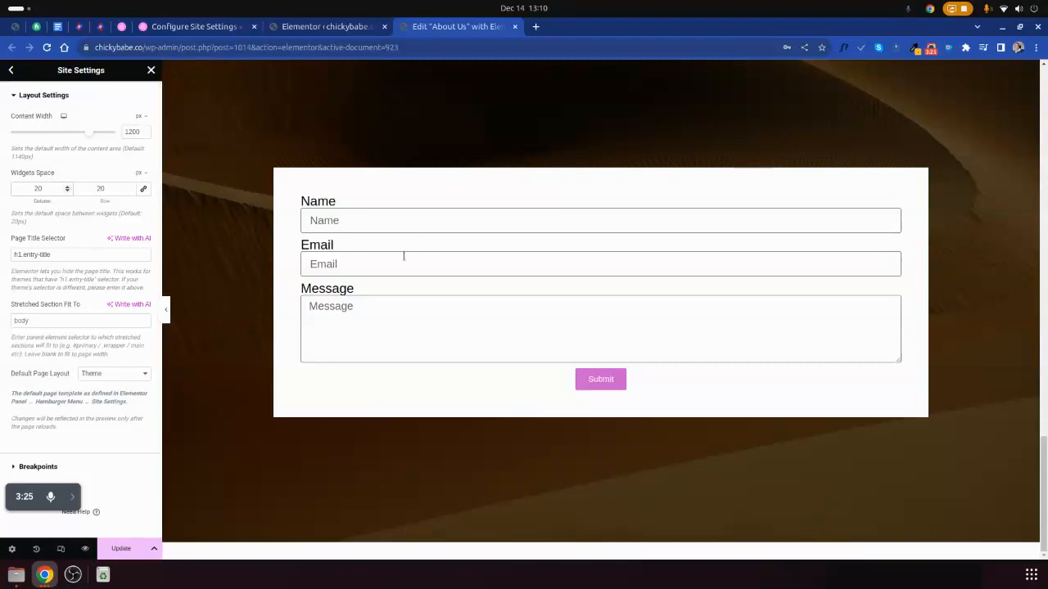
scroll(346, 250, up, 2)
scroll(355, 294, down, 2)
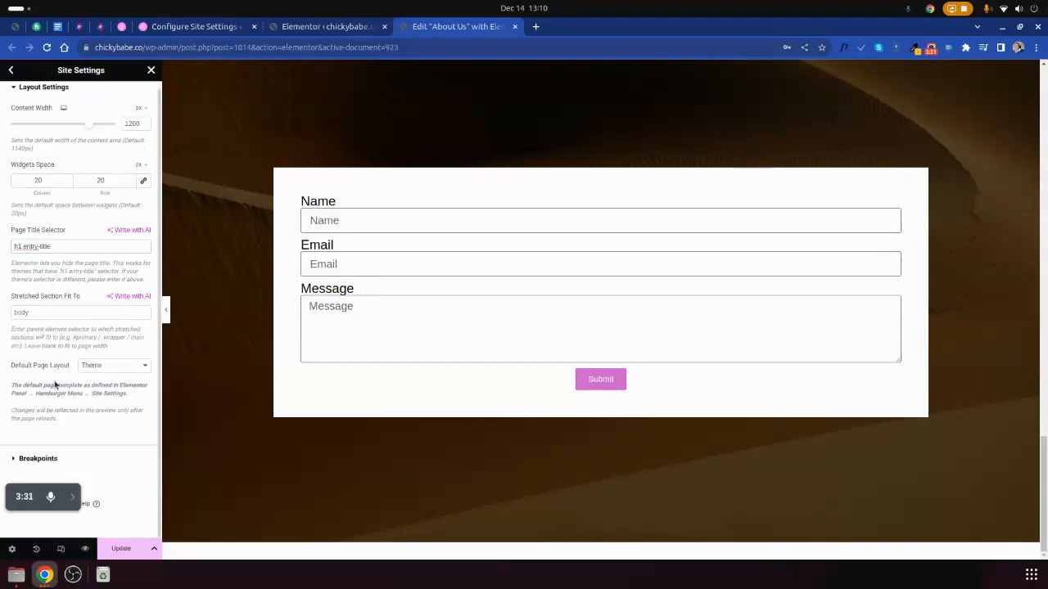
click(90, 366)
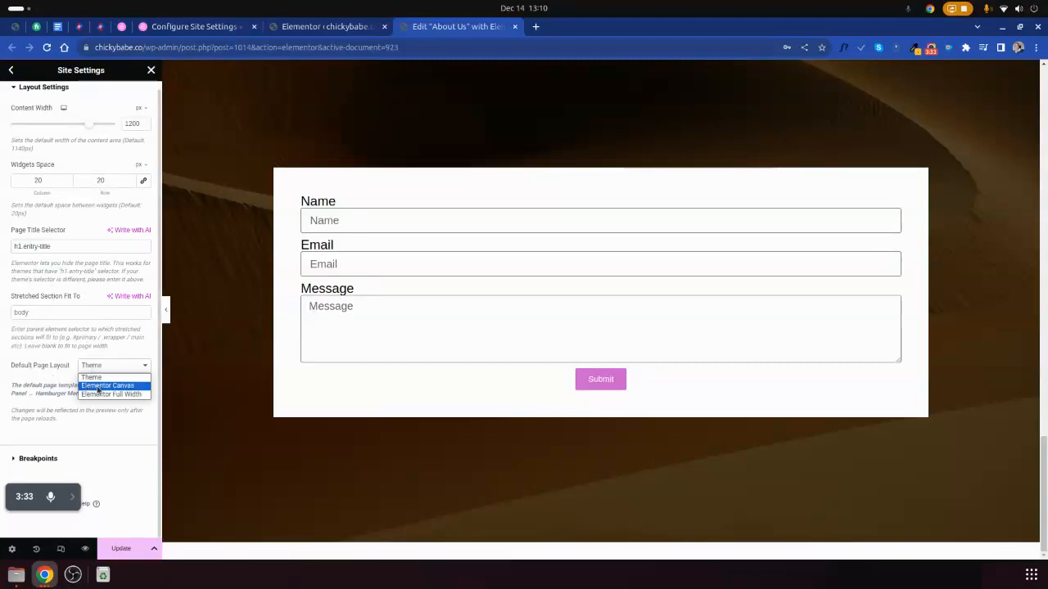
click(7, 357)
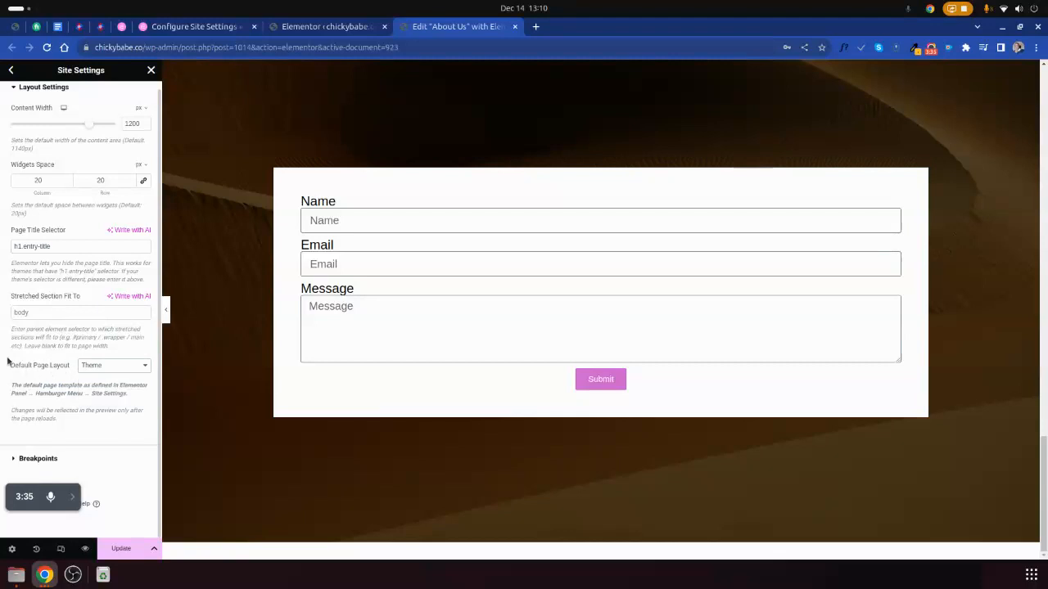
click(34, 459)
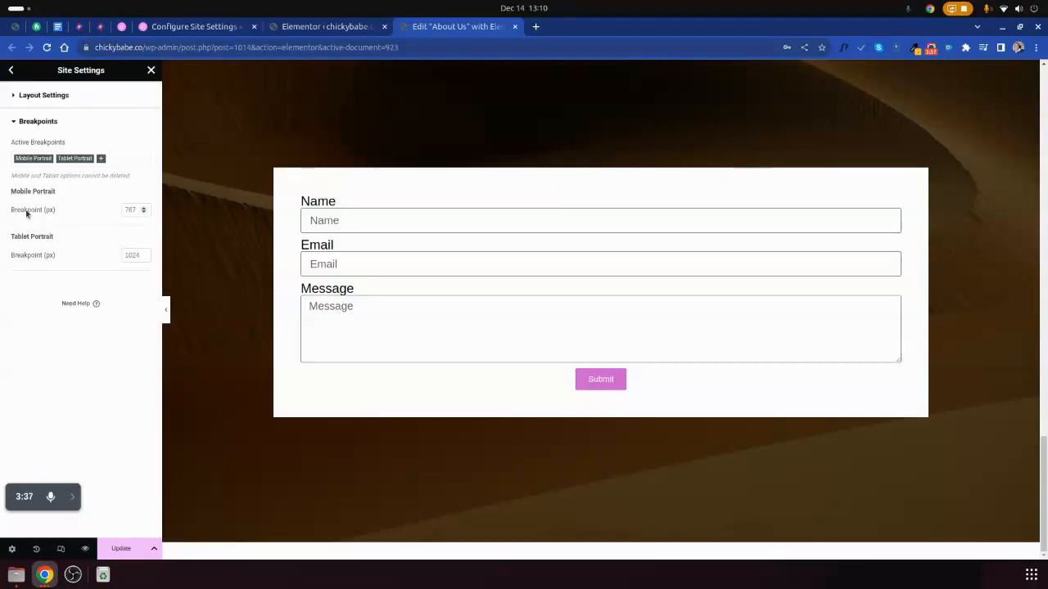
click(104, 160)
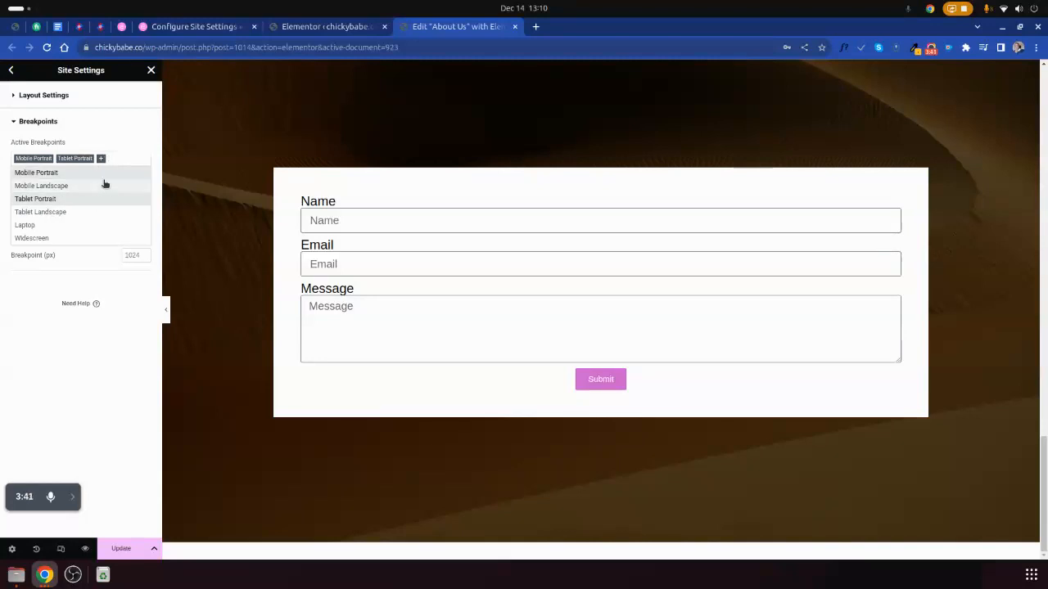
click(114, 157)
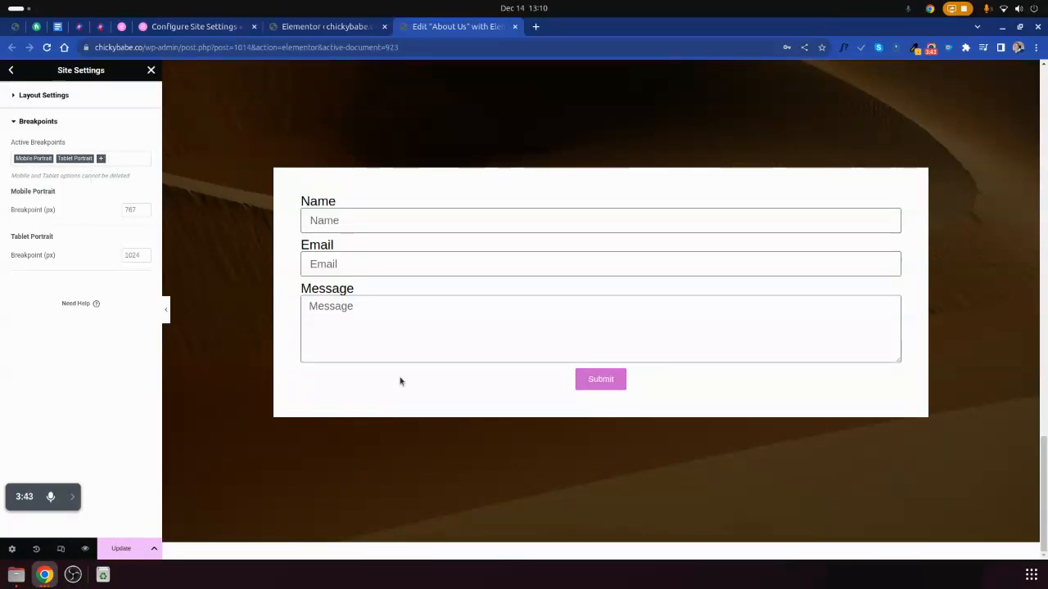
Save the layout changes and return to the overview of site settings.
scroll(538, 389, up, 3)
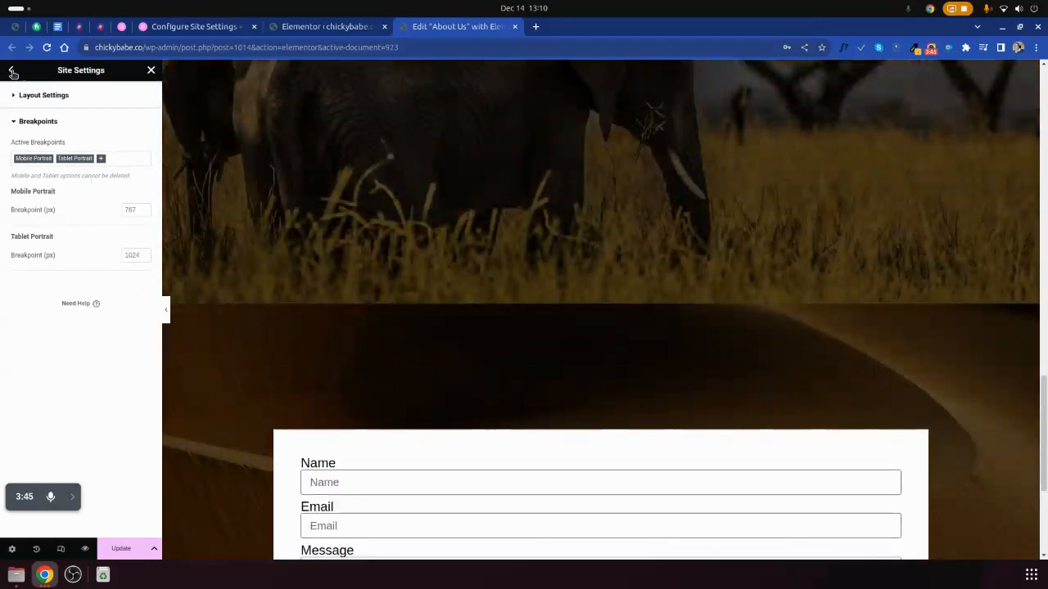
click(125, 551)
scroll(370, 357, down, 3)
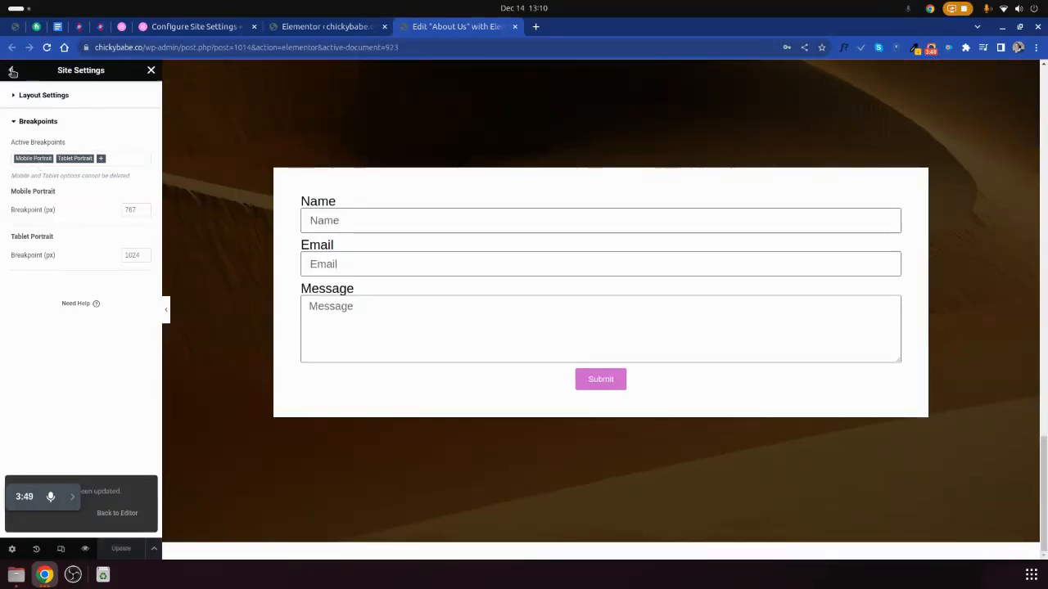
click(12, 72)
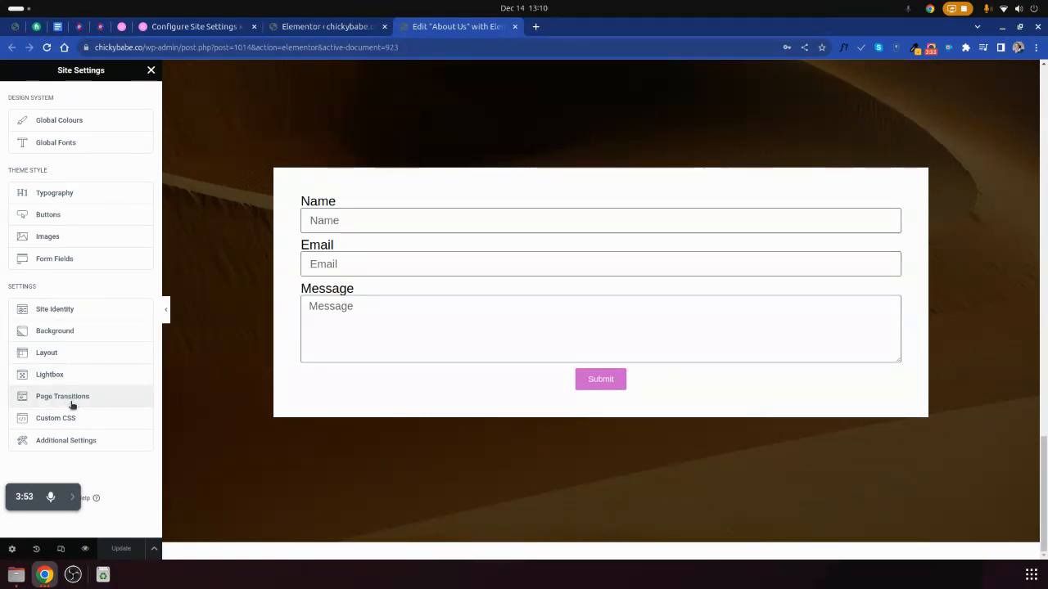
Examine Elementor's general options through Additional Settings and return to the site settings overview.
click(74, 445)
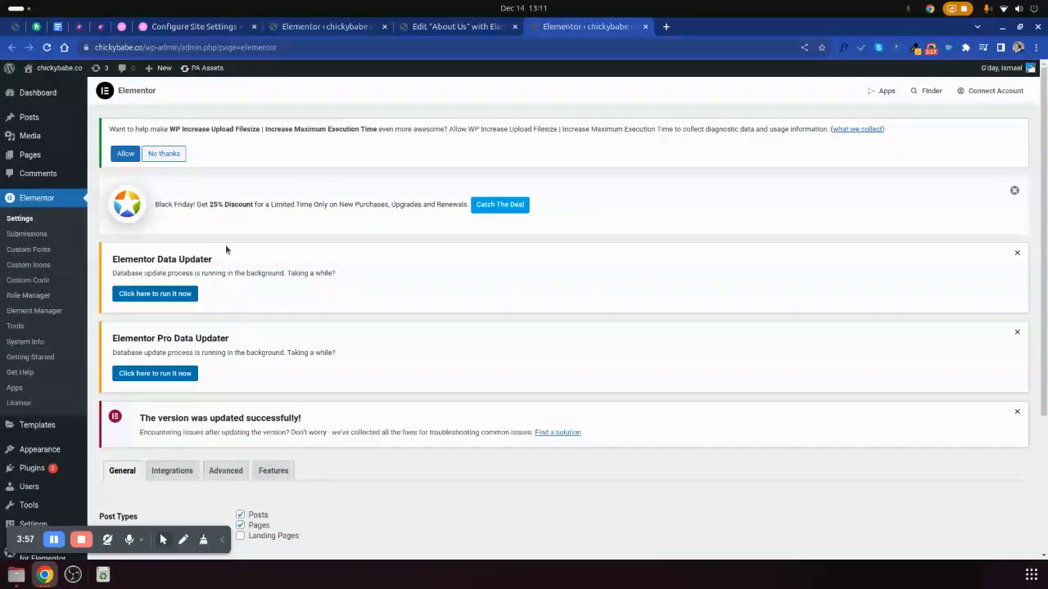
scroll(225, 245, down, 3)
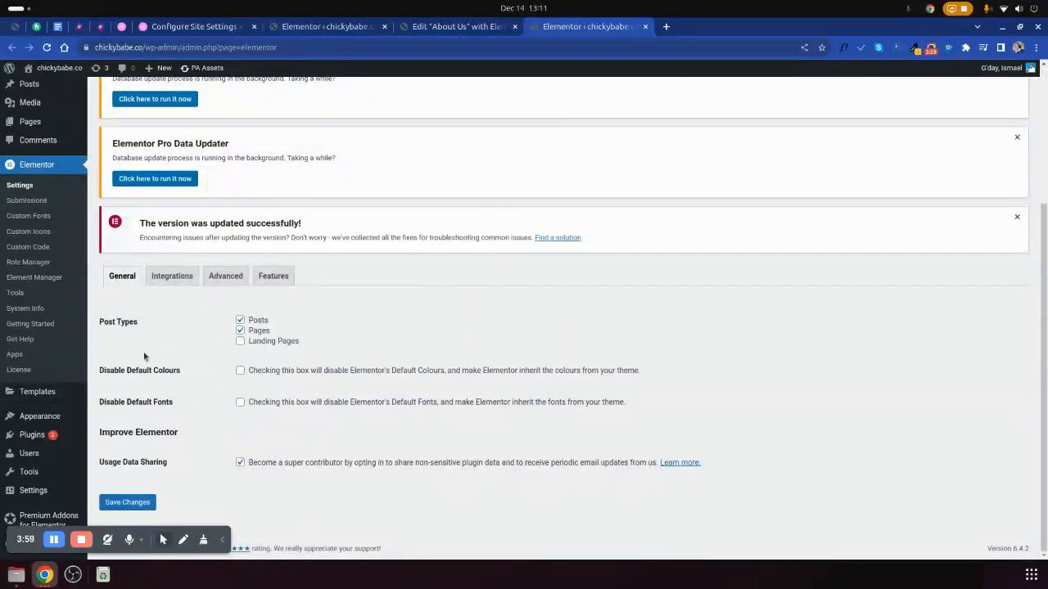
click(645, 28)
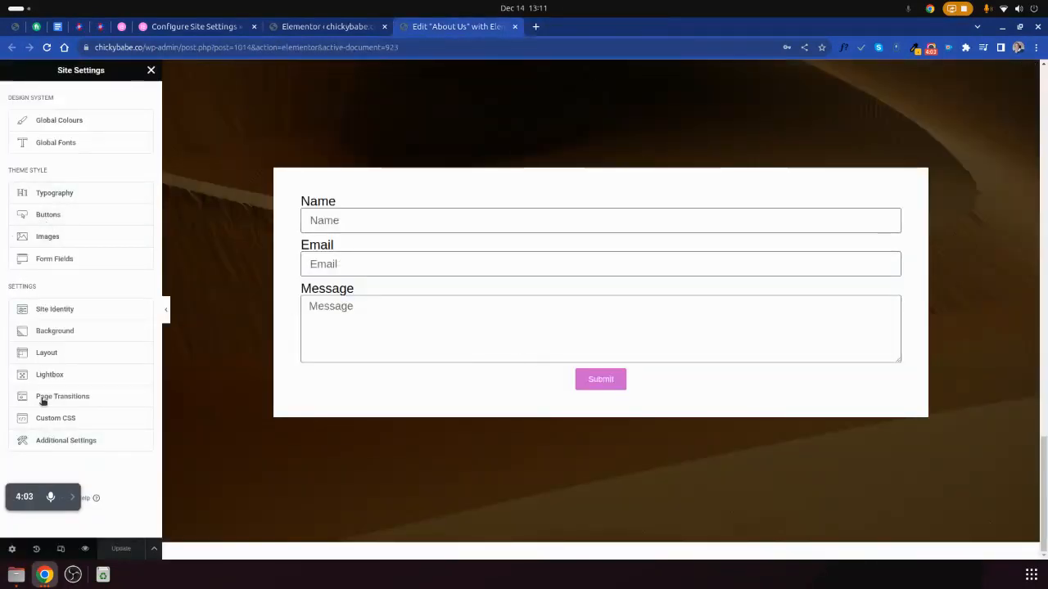